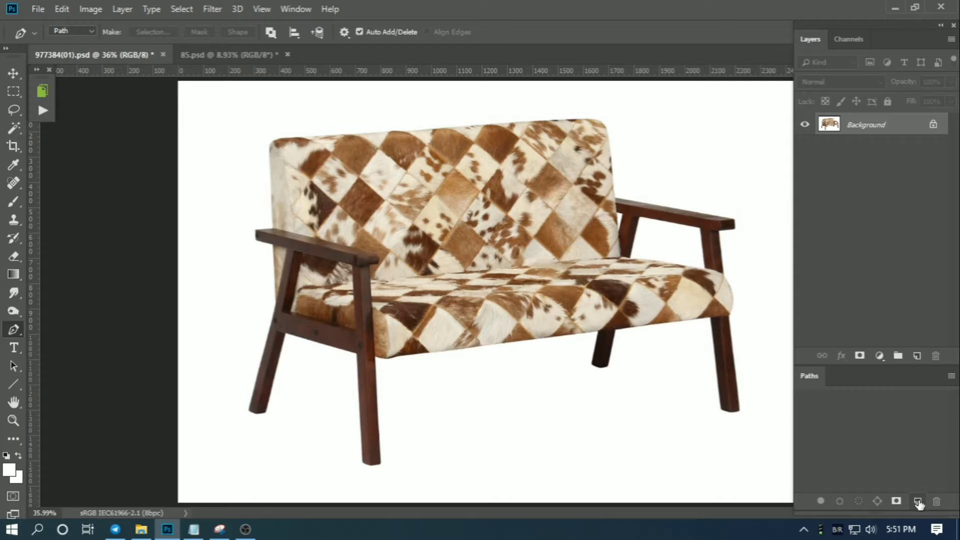
Create a new path and start tracing the sofa with the Pen tool where the right armrest's upper edge meets the backrest
left_click(918, 502)
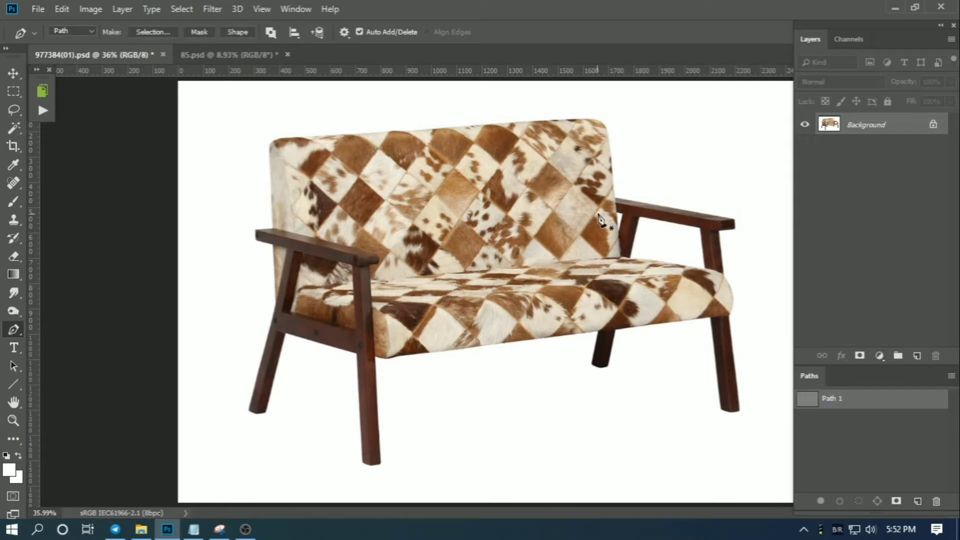
scroll(618, 201, "up", 5)
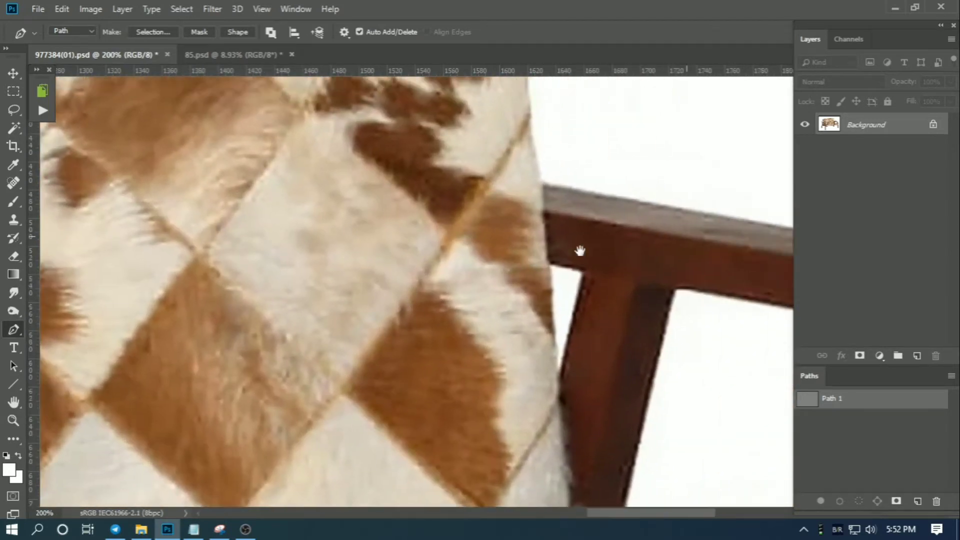
left_click_drag(580, 251, 426, 277)
left_click_drag(550, 207, 395, 289)
left_click_drag(230, 325, 197, 280)
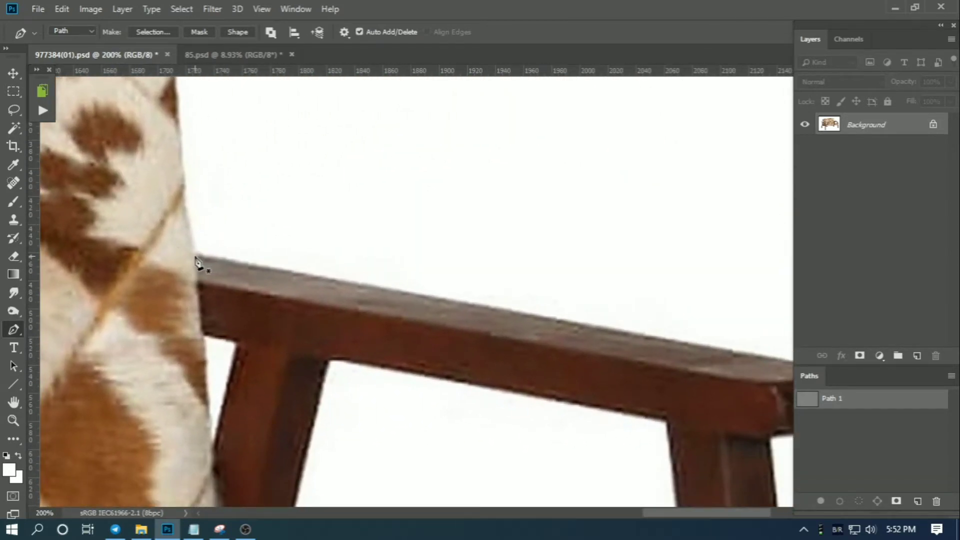
left_click_drag(677, 337, 376, 293)
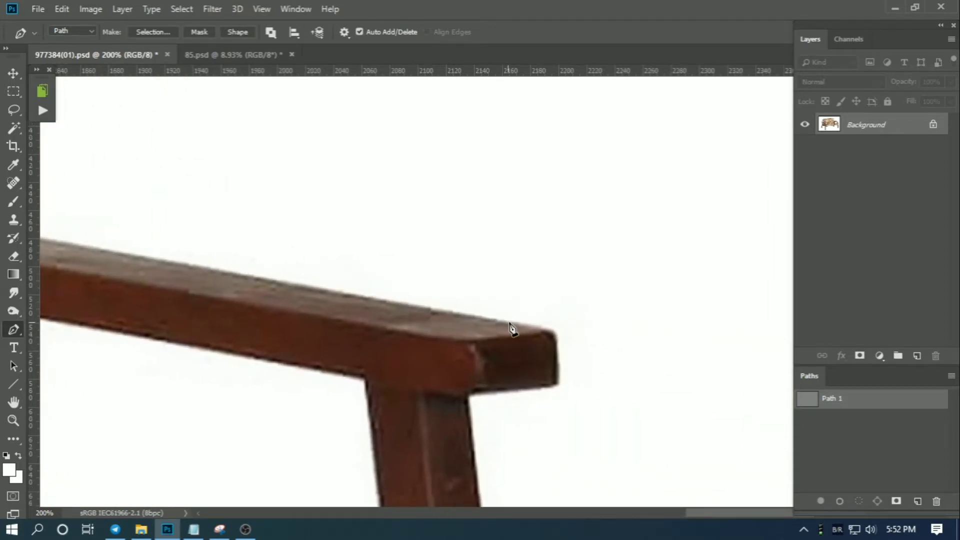
Trace the path around the right armrest's front end and down its front post's outer edge to the seat
left_click_drag(530, 326, 549, 333)
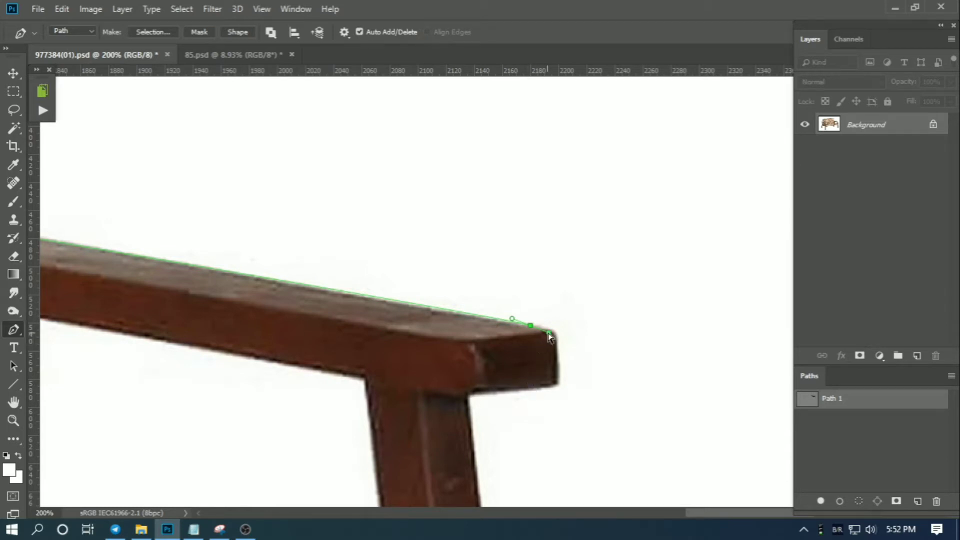
left_click_drag(549, 333, 549, 328)
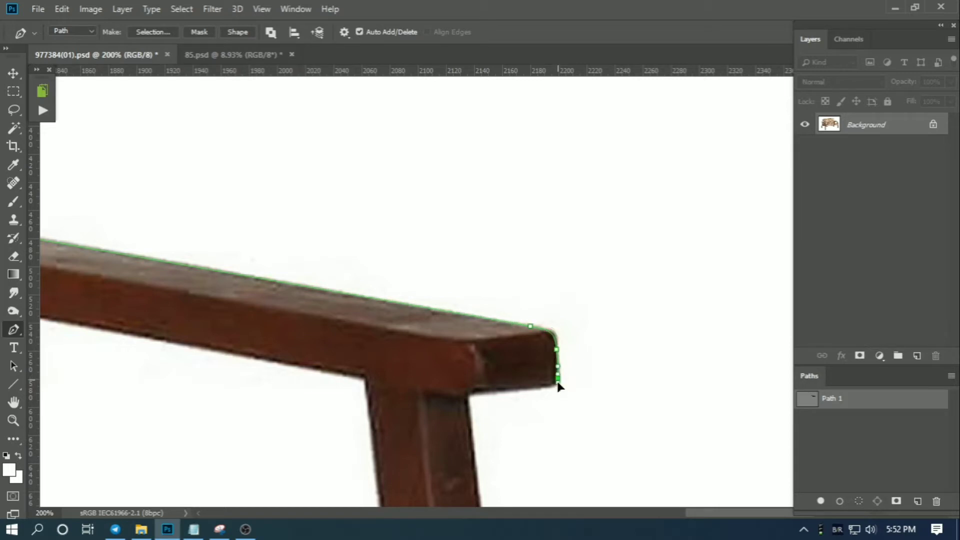
left_click_drag(546, 385, 539, 390)
scroll(442, 407, "down", 5)
left_click(516, 271)
scroll(534, 296, "up", 4)
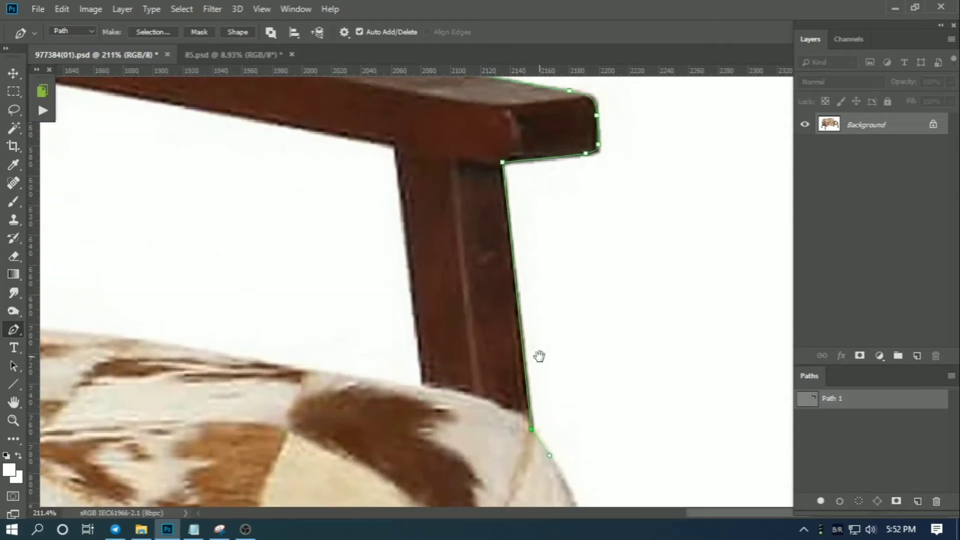
Trace the seat cushion's rounded right edge down to the top of the front right leg
scroll(540, 356, "down", 5)
left_click_drag(528, 335, 533, 388)
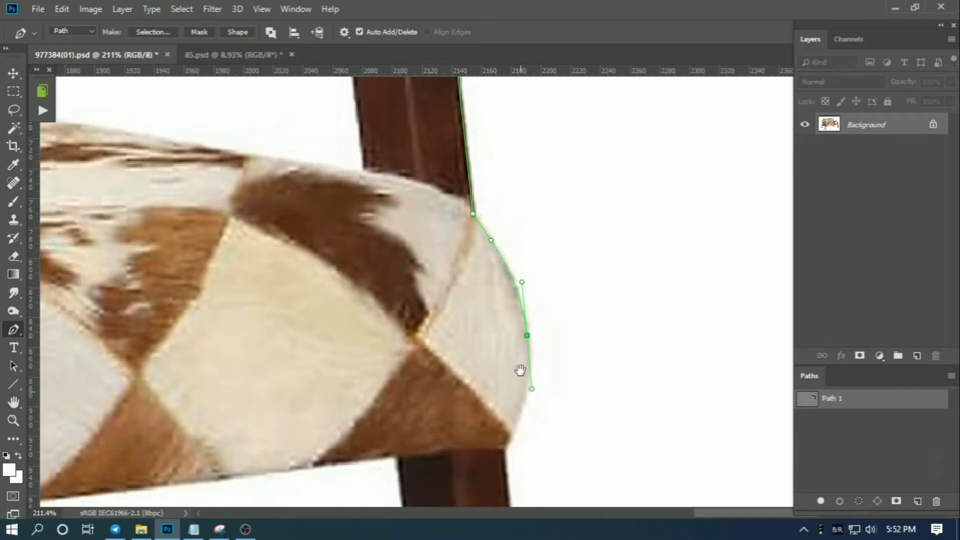
scroll(521, 370, "down", 3)
left_click_drag(506, 294, 513, 375)
left_click_drag(538, 287, 512, 288)
Trace the path around the front right leg and back up its inner edge to the seat's underside
left_click_drag(520, 430, 535, 235)
left_click_drag(499, 173, 415, 430)
scroll(403, 125, "down", 3)
left_click_drag(403, 125, 424, 347)
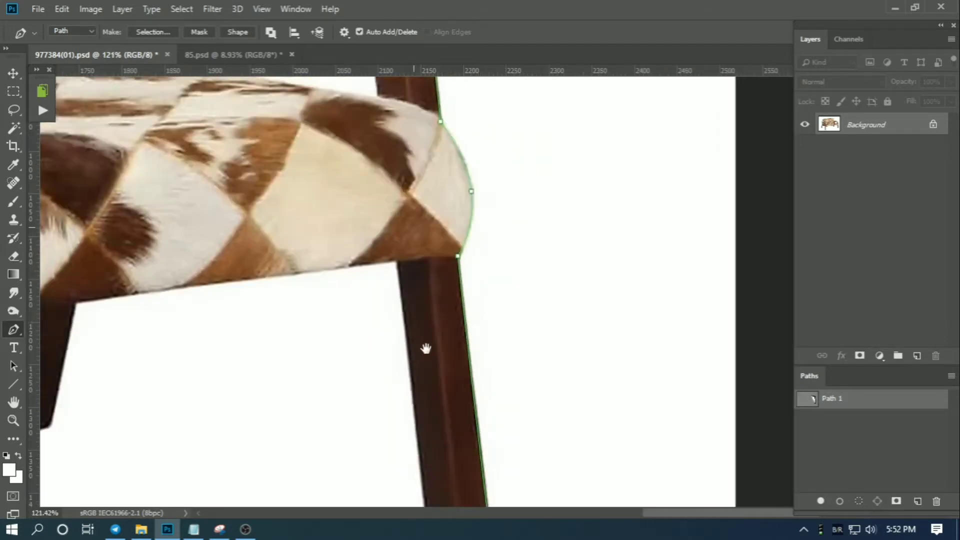
scroll(399, 270, "up", 4)
left_click_drag(399, 271, 325, 312)
Trace the seat's lower edge to the dark rear right leg and outline that leg back up to the seat
left_click(236, 326)
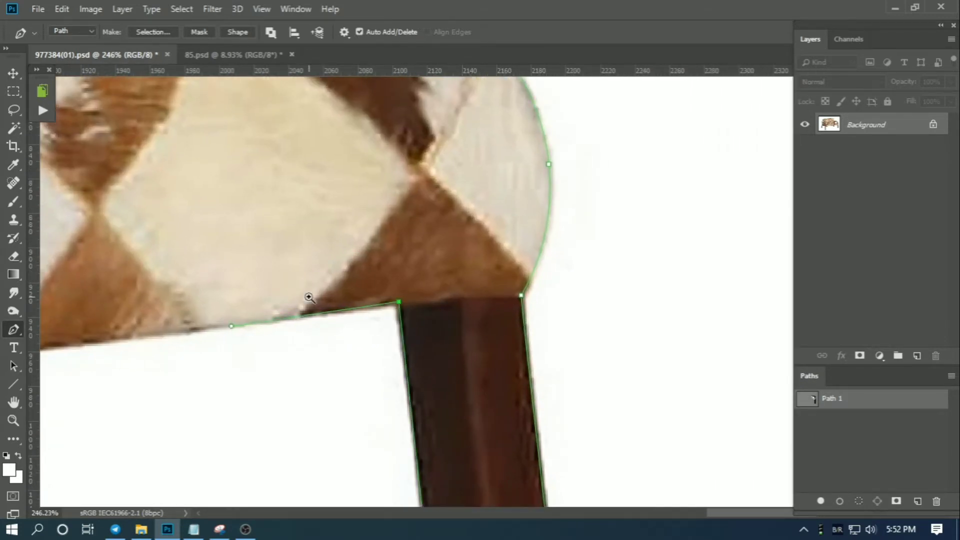
scroll(309, 298, "down", 3)
scroll(328, 303, "up", 3)
left_click(262, 373)
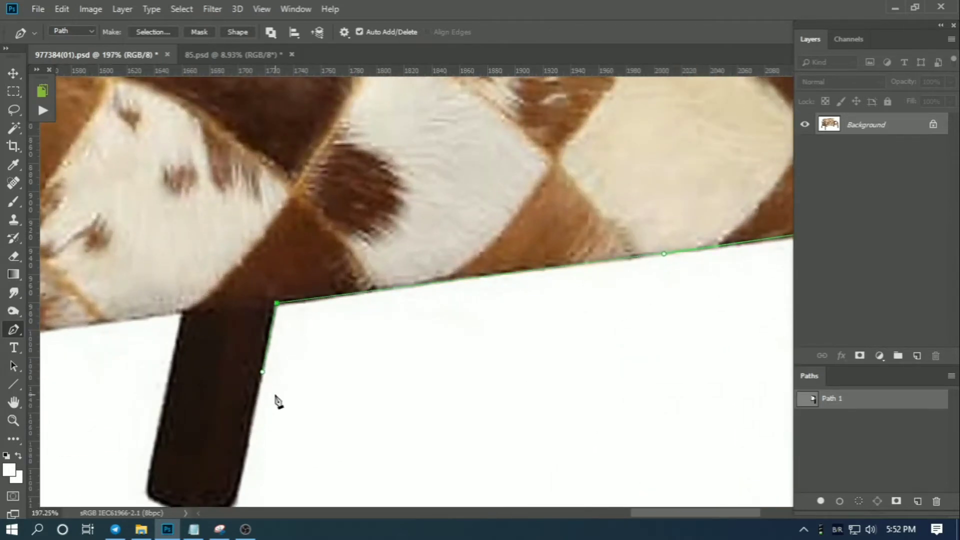
left_click_drag(228, 488, 317, 394)
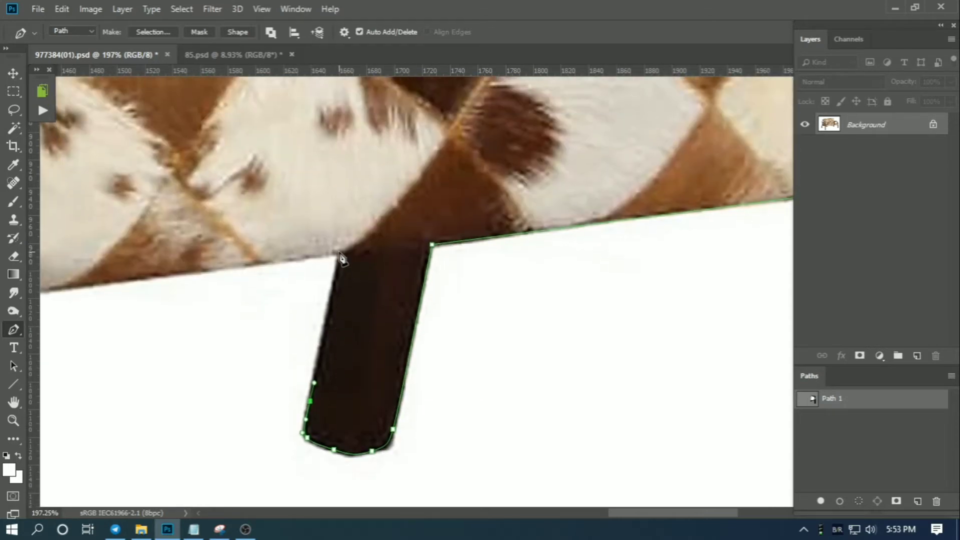
left_click(340, 252)
Continue the path along the seat's lower edge to the seat corner beside the front left leg
left_click_drag(142, 288, 247, 275)
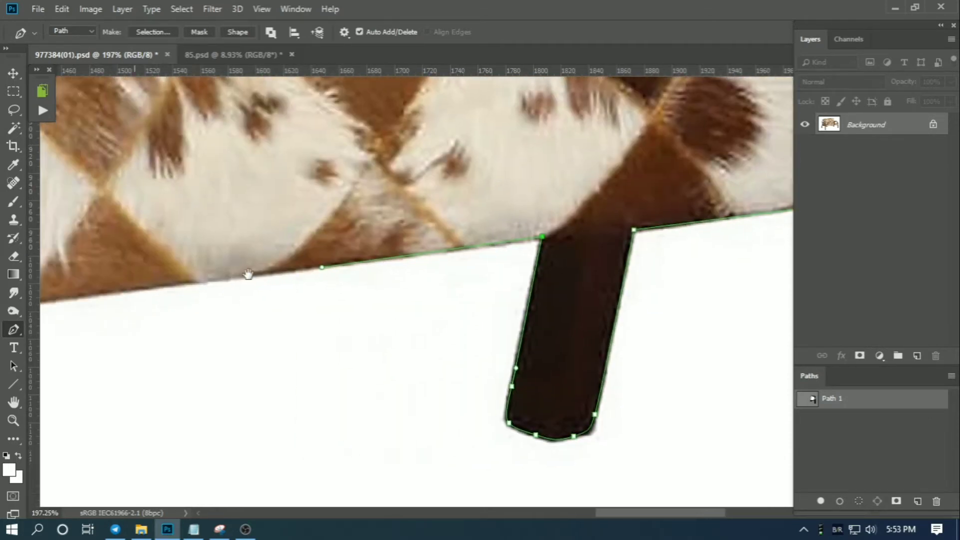
left_click(321, 269)
scroll(321, 270, "down", 4)
left_click_drag(150, 285, 189, 256)
scroll(369, 253, "up", 2)
left_click(484, 244)
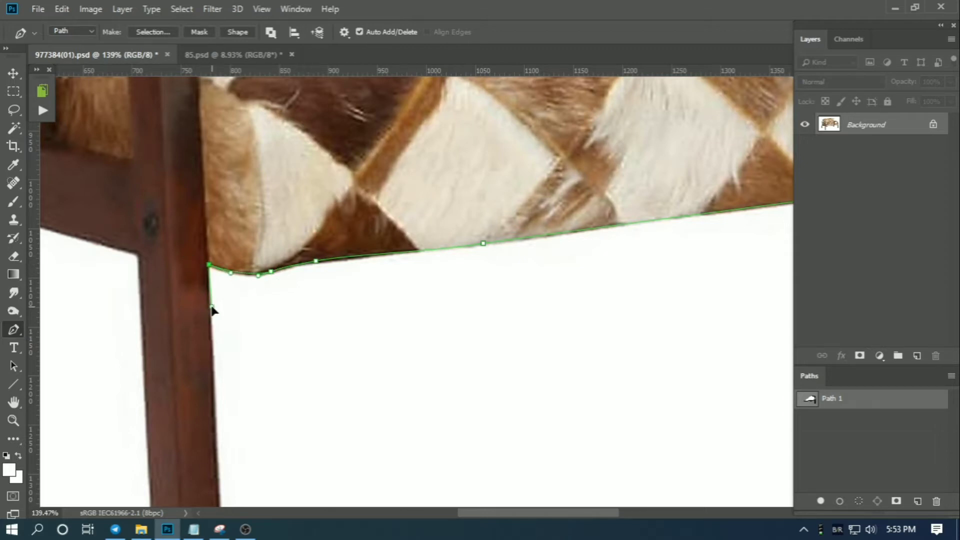
Trace the path around the front left leg and up its inner edge to the lower side rail
scroll(221, 227, "down", 6)
left_click_drag(217, 284, 139, 297)
left_click_drag(139, 257, 267, 500)
scroll(175, 222, "down", 3)
scroll(229, 242, "up", 5)
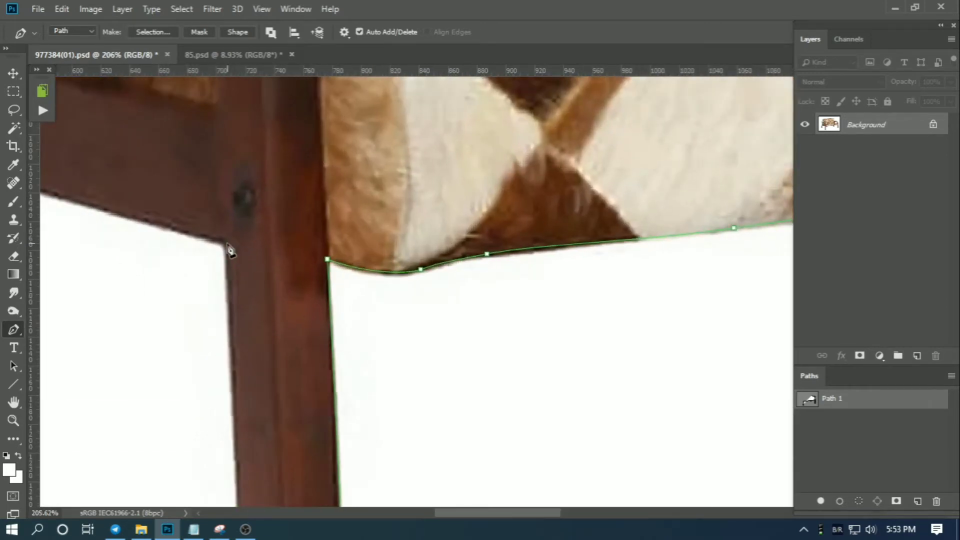
left_click_drag(227, 241, 148, 226)
Trace the lower edge of the left side rail to the inner corner of the rear left leg
left_click(147, 222)
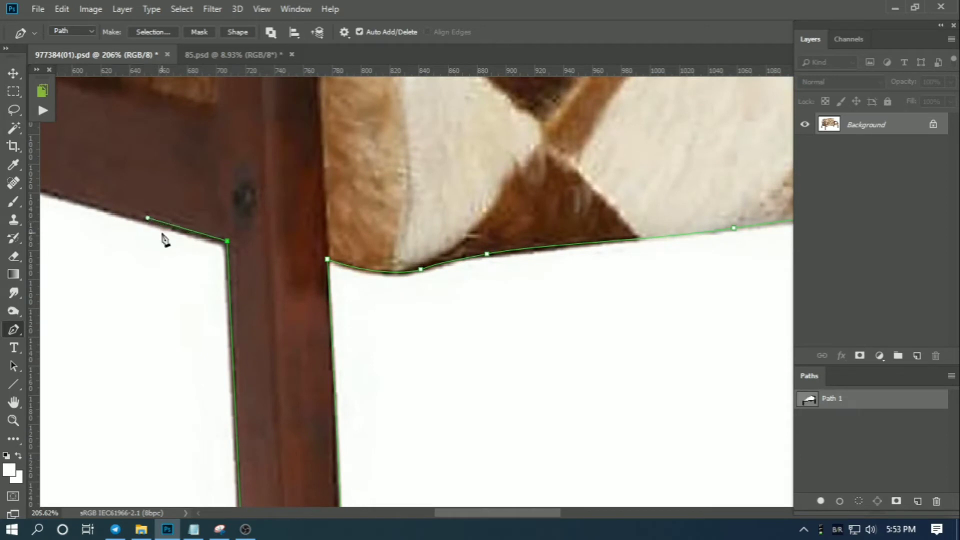
scroll(167, 240, "down", 4)
scroll(344, 250, "up", 3)
left_click(320, 240)
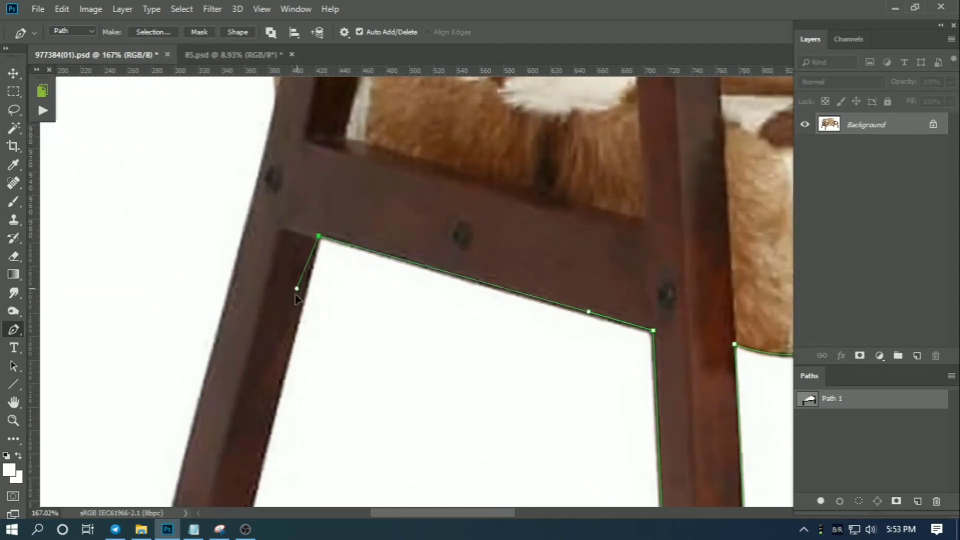
Trace the path around the rear left leg's foot and up its outer edge to the backrest
scroll(300, 311, "down", 3)
scroll(326, 318, "up", 3)
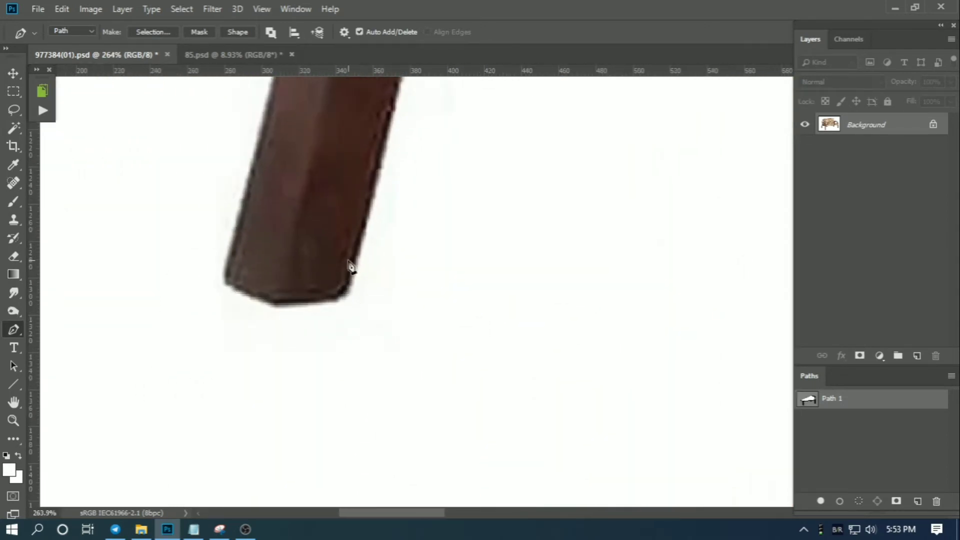
left_click_drag(353, 270, 237, 224)
left_click_drag(293, 128, 272, 336)
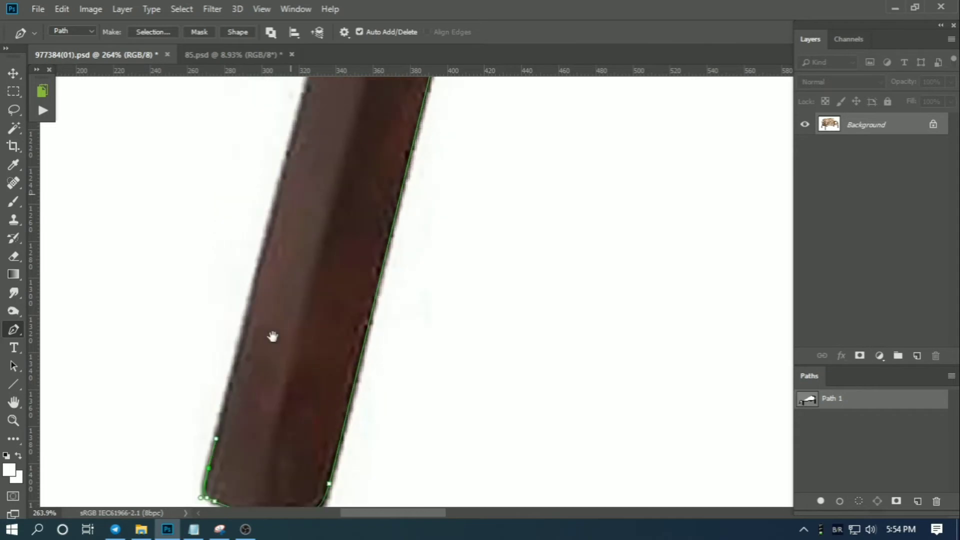
scroll(273, 337, "down", 4)
left_click_drag(320, 111, 309, 309)
Trace up the backrest's side below the left armrest and around the armrest's rear end
scroll(309, 309, "up", 2)
left_click_drag(333, 140, 393, 313)
scroll(393, 314, "up", 2)
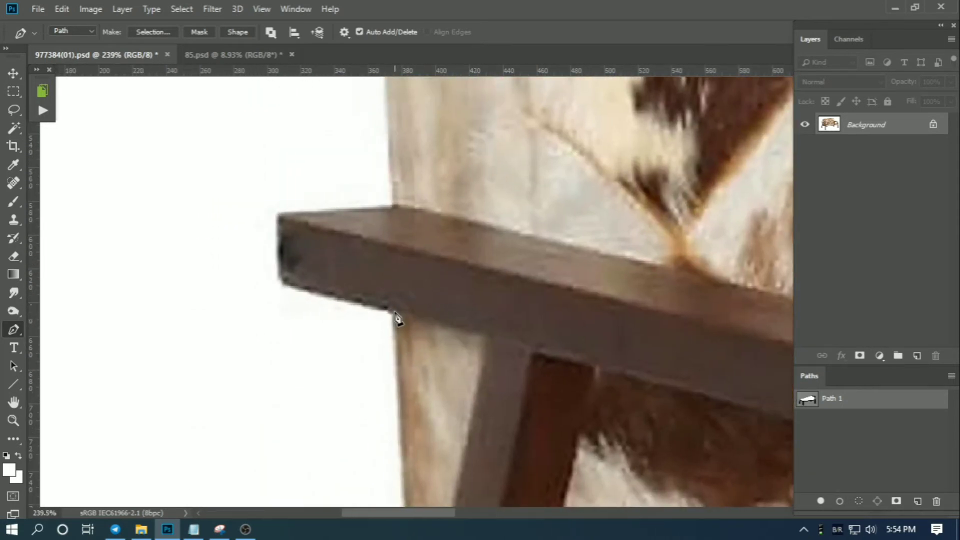
left_click(290, 284)
left_click_drag(279, 262, 280, 247)
left_click_drag(292, 212, 304, 212)
left_click(396, 207)
Trace the backrest's left side above the armrest, around its upper left corner and onto the top edge
scroll(428, 214, "down", 4)
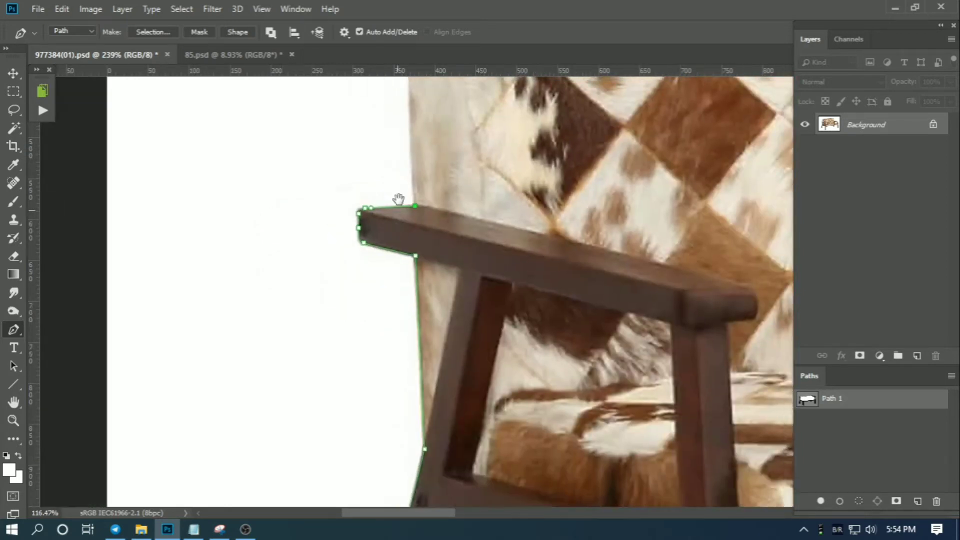
scroll(399, 200, "up", 2)
left_click_drag(480, 171, 545, 162)
left_click_drag(543, 166, 226, 198)
left_click_drag(583, 176, 779, 165)
left_click_drag(750, 184, 458, 235)
left_click_drag(714, 185, 147, 191)
left_click_drag(444, 158, 624, 151)
left_click(196, 182)
Nudge the anchor points along the backrest's top edge upward to follow the upholstery more closely
left_click_drag(197, 184, 231, 220)
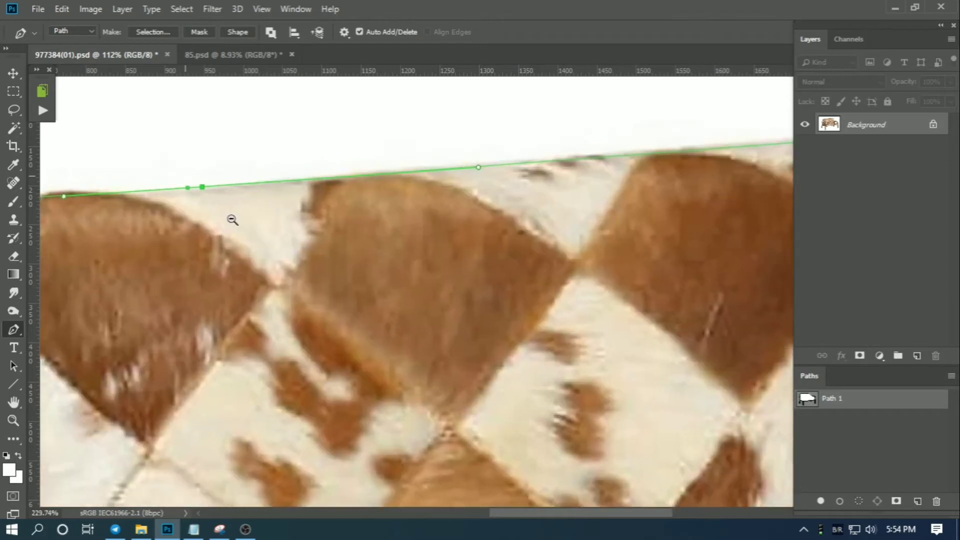
scroll(334, 194, "down", 5)
scroll(255, 224, "up", 3)
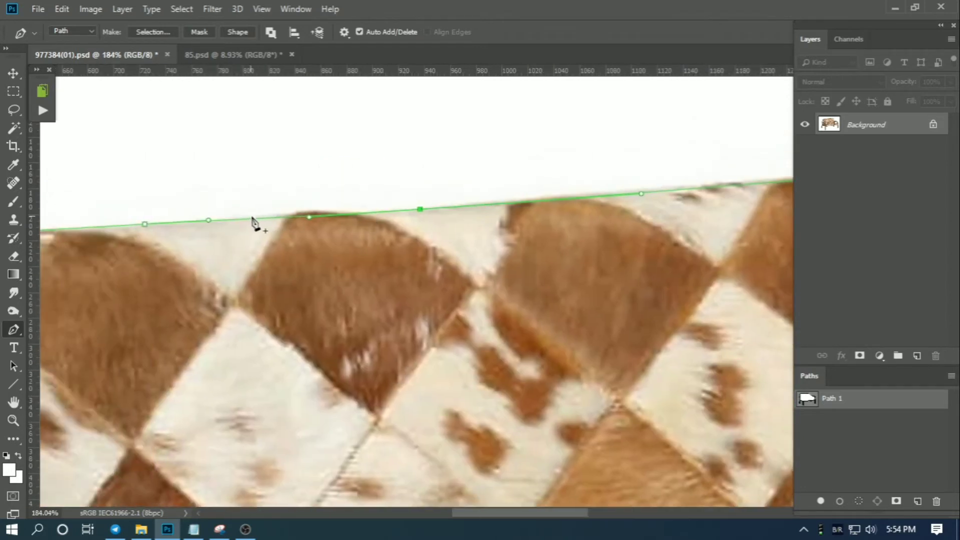
left_click(302, 218)
key("Up")
key("Up")
key("Up")
key("Up")
left_click_drag(668, 221, 443, 233)
left_click(333, 211)
key("Up")
key("Up")
key("Up")
Trace the rest of the backrest's top edge and right side, closing the outline at its starting point
left_click_drag(770, 181, 403, 195)
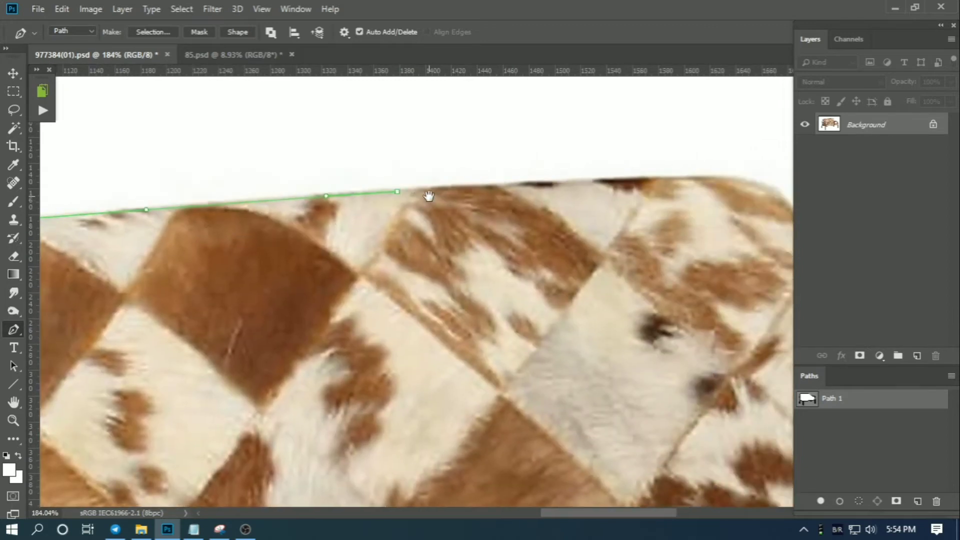
left_click(396, 191)
left_click_drag(590, 194, 366, 200)
left_click_drag(501, 182, 544, 183)
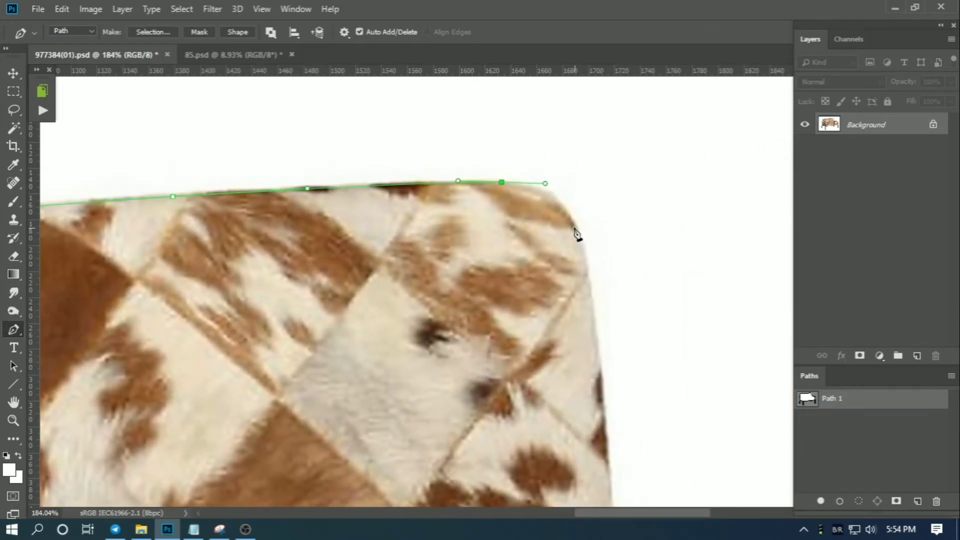
left_click_drag(572, 222, 580, 242)
left_click_drag(610, 413, 580, 352)
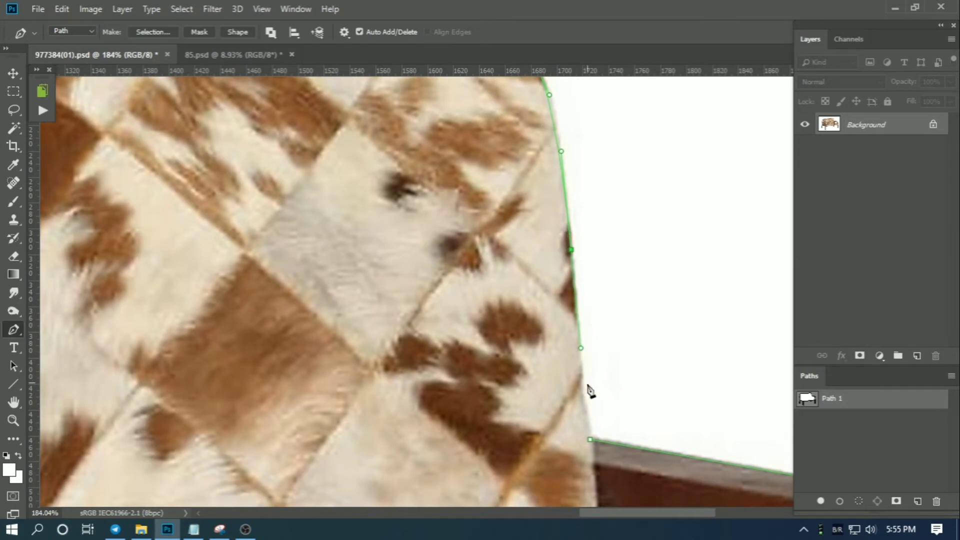
left_click(591, 441)
Outline the small triangular gap between the backrest and the right armrest's rear post as a closed subpath
key("ctrl+0")
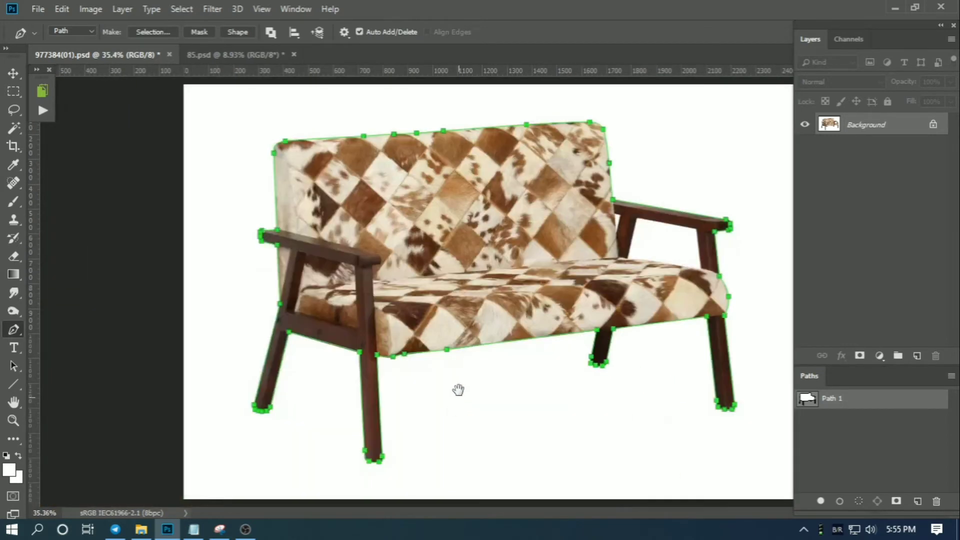
left_click_drag(620, 219, 682, 225)
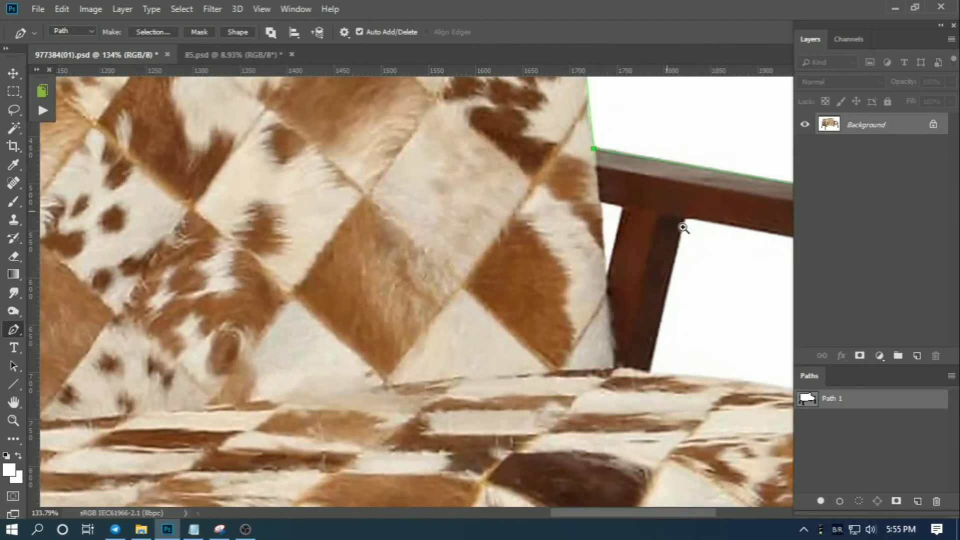
left_click_drag(587, 225, 622, 250)
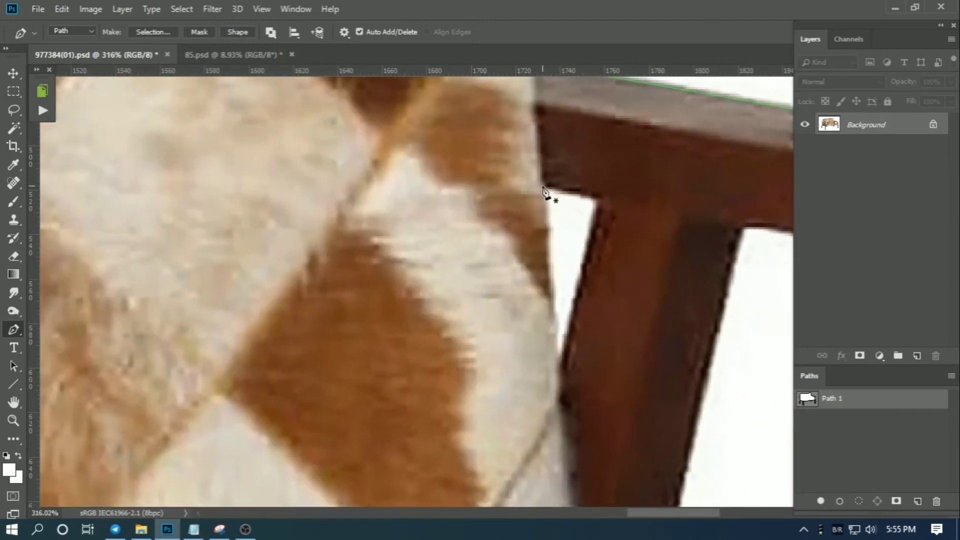
left_click(543, 186)
left_click(599, 197)
left_click(559, 373)
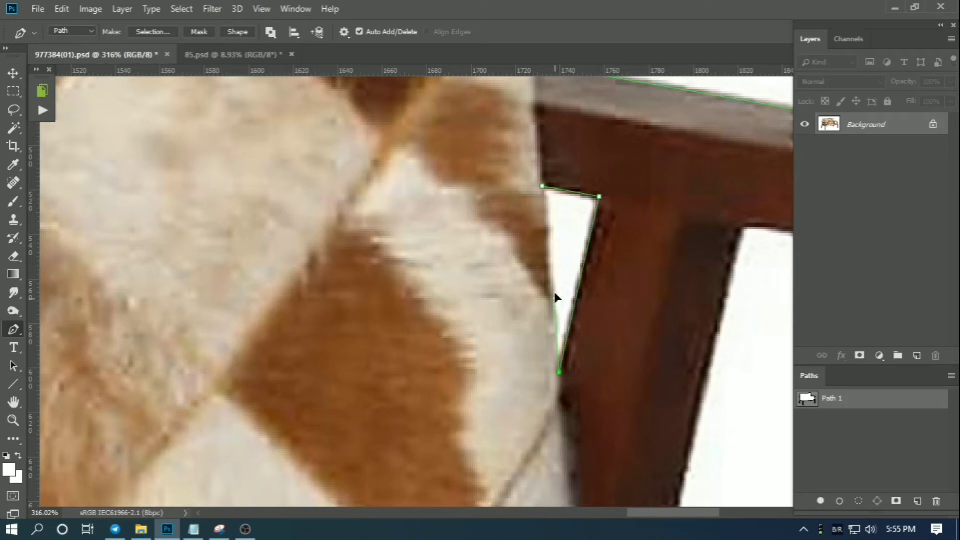
Start a subpath in the large opening under the right armrest, following the armrest's underside and the front post down to the seat
left_click_drag(612, 275, 530, 281)
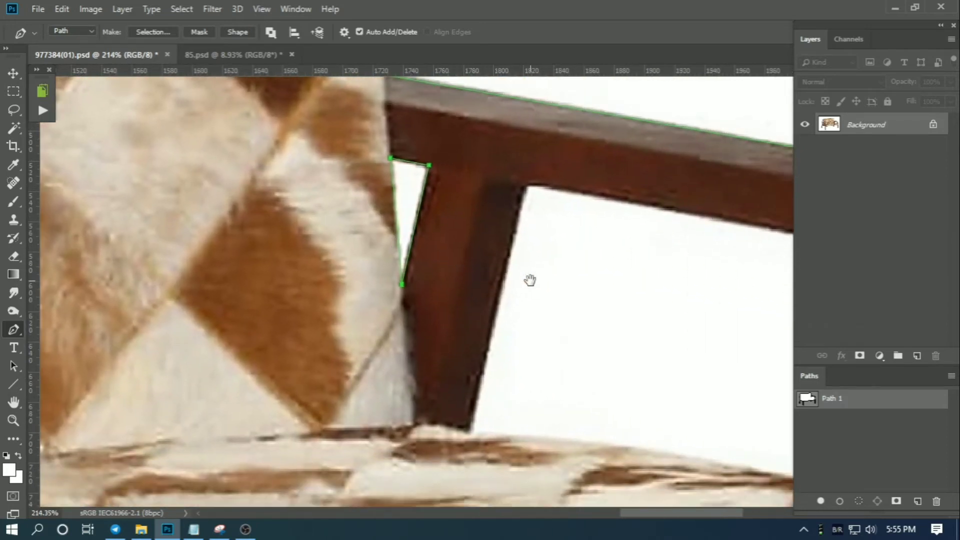
left_click_drag(521, 225, 530, 216)
left_click(527, 181)
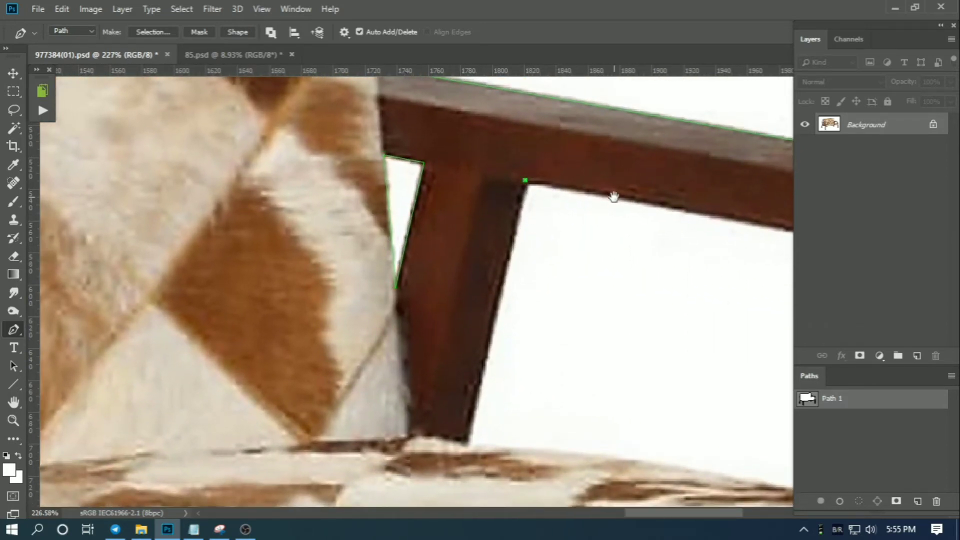
left_click_drag(615, 195, 525, 232)
left_click(595, 251)
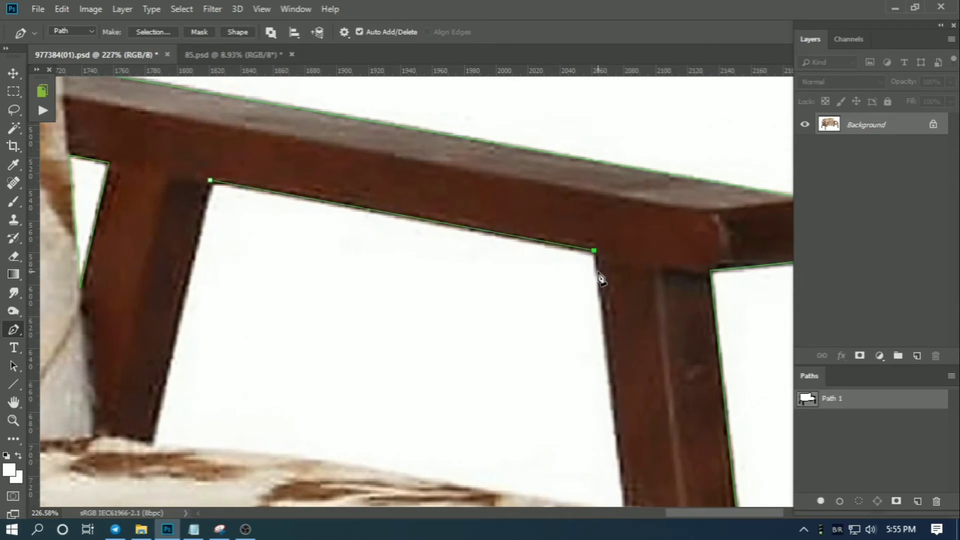
left_click_drag(584, 284, 580, 268)
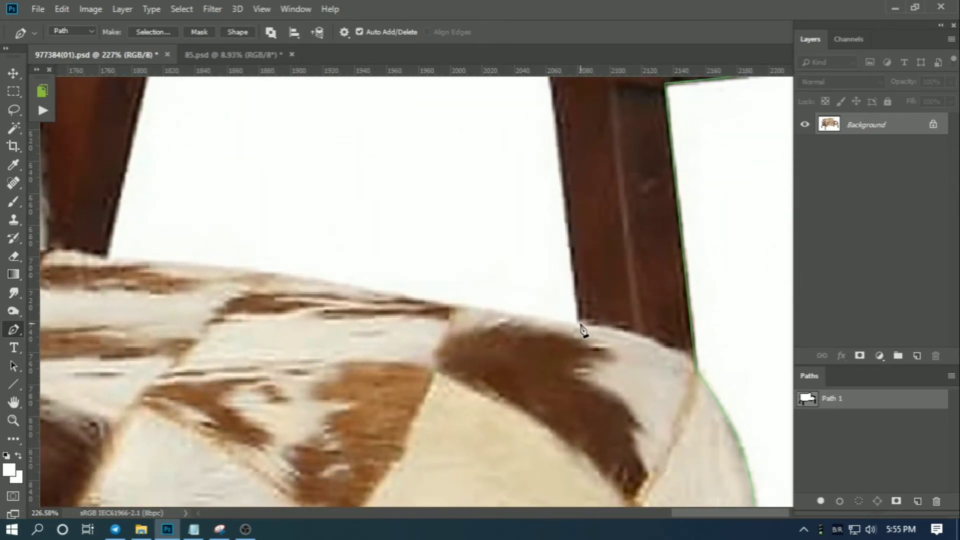
left_click(581, 325)
Continue the opening's outline along the curved seat edge and up the rear post, closing the subpath at its starting corner
left_click_drag(483, 315, 629, 357)
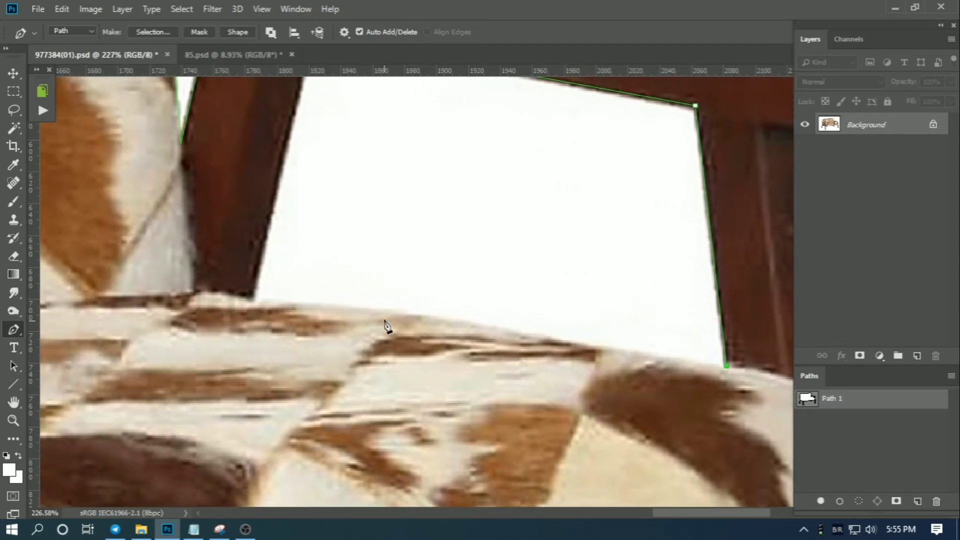
left_click_drag(384, 310, 338, 302)
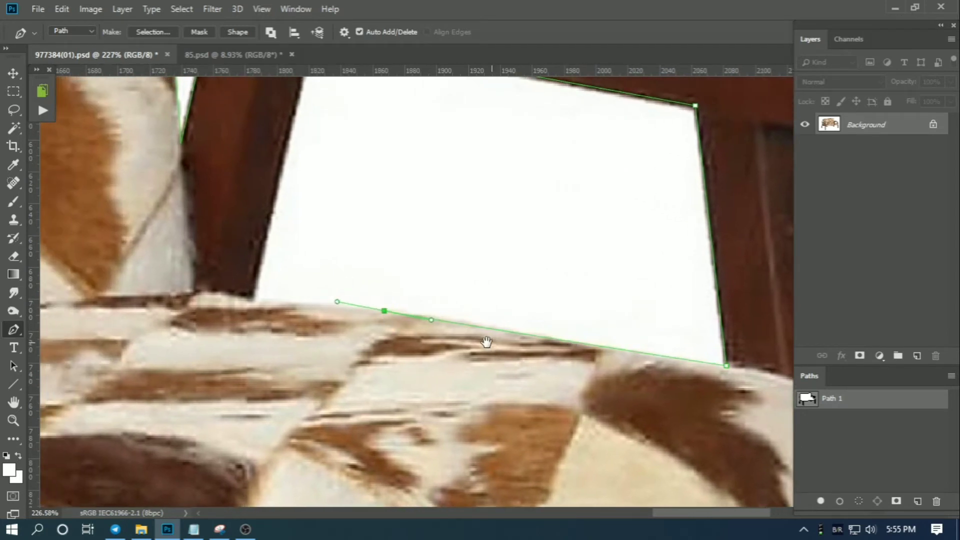
left_click_drag(722, 361, 681, 371)
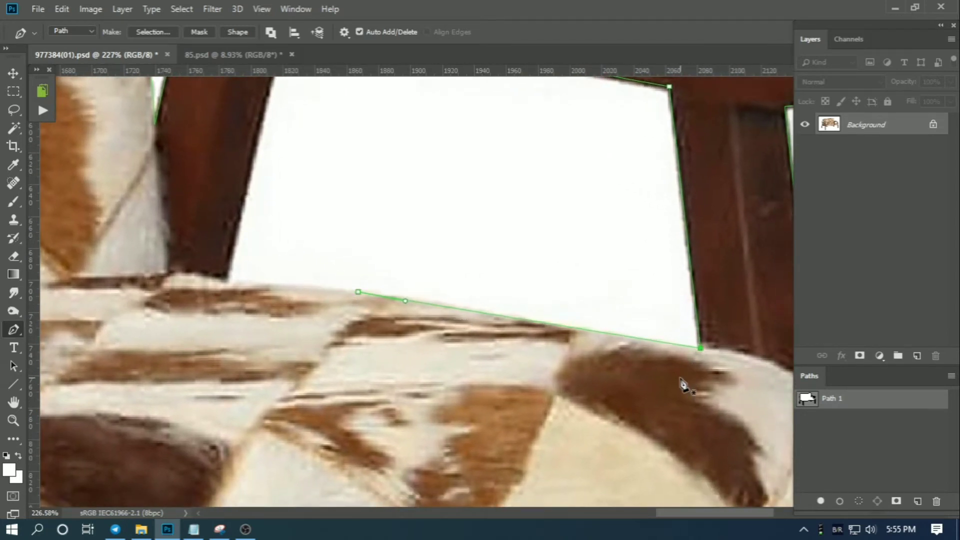
left_click(311, 283)
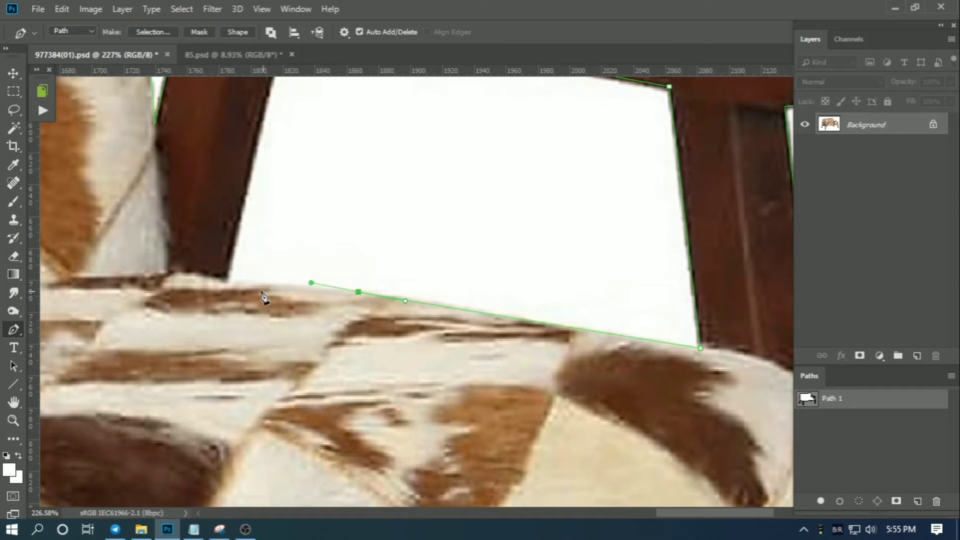
left_click(227, 281)
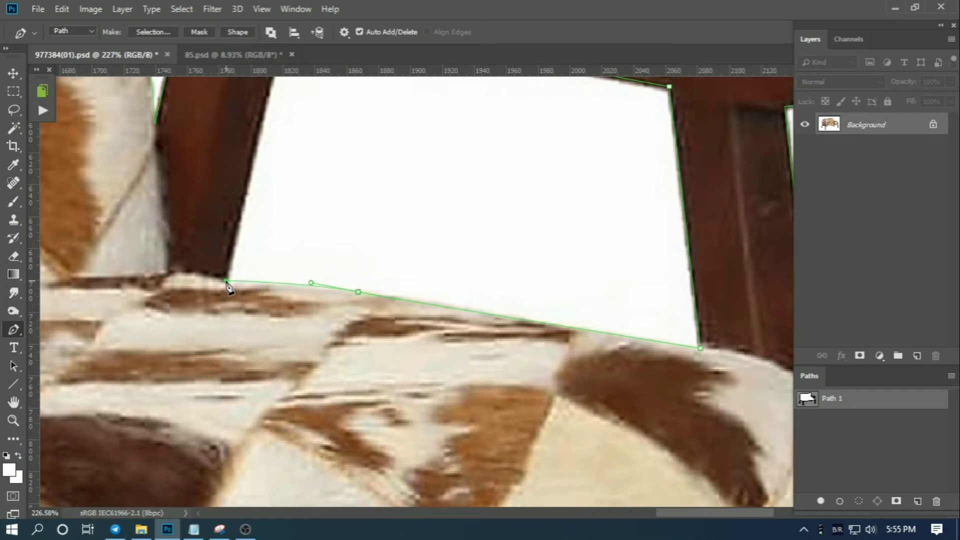
left_click(247, 183)
scroll(258, 207, "up", 5)
left_click(265, 193)
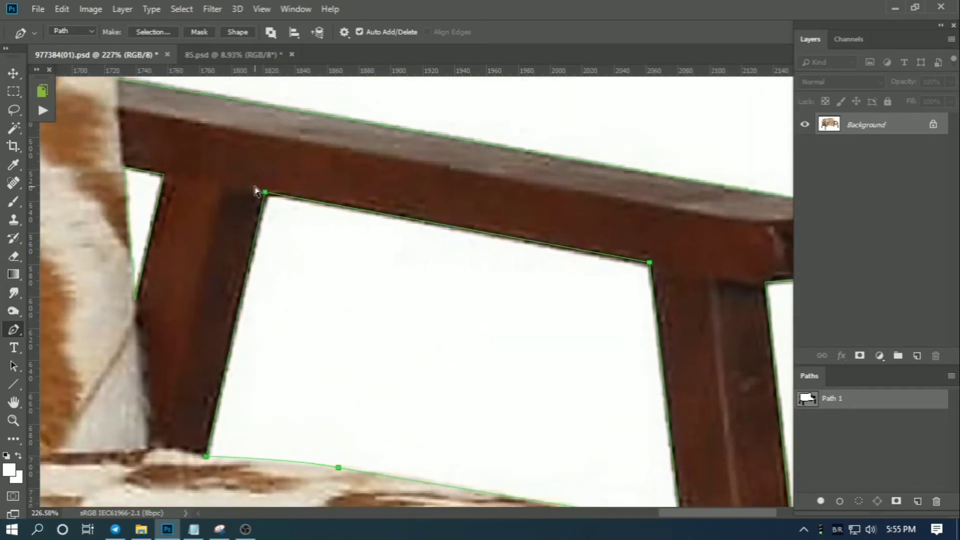
Try to make a new selection from the active armrest-opening subpath with a 0.5-pixel feather radius and anti-aliasing, then discard it
left_click_drag(414, 204, 471, 281)
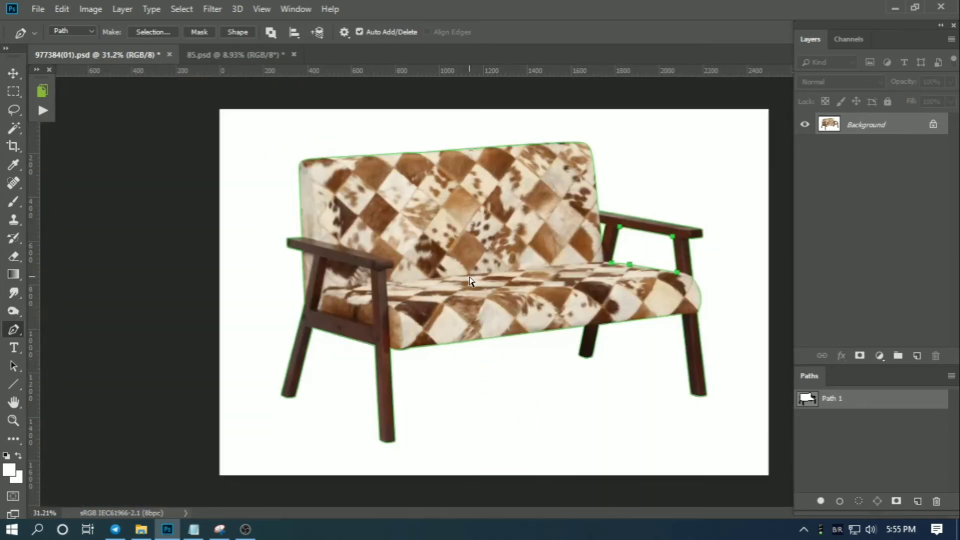
scroll(471, 281, "up", 1)
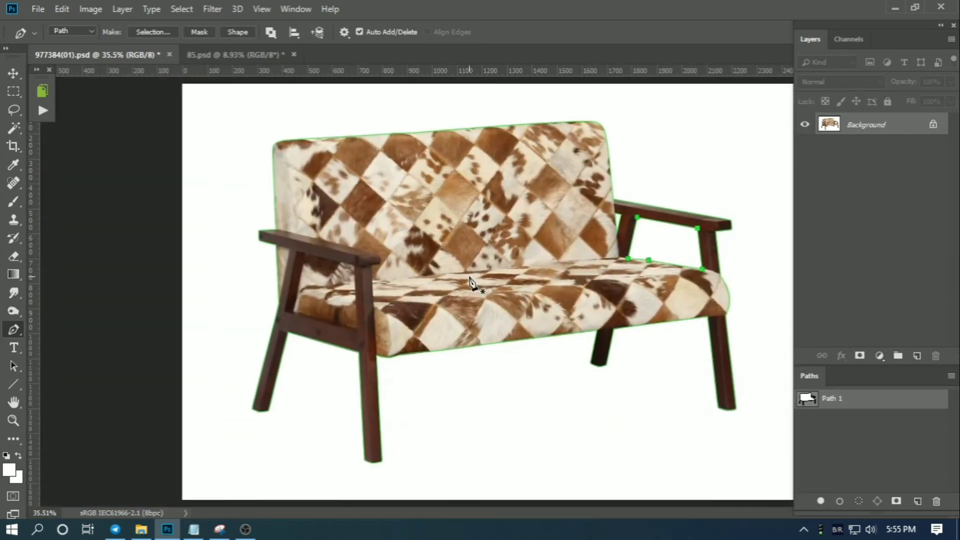
right_click(472, 238)
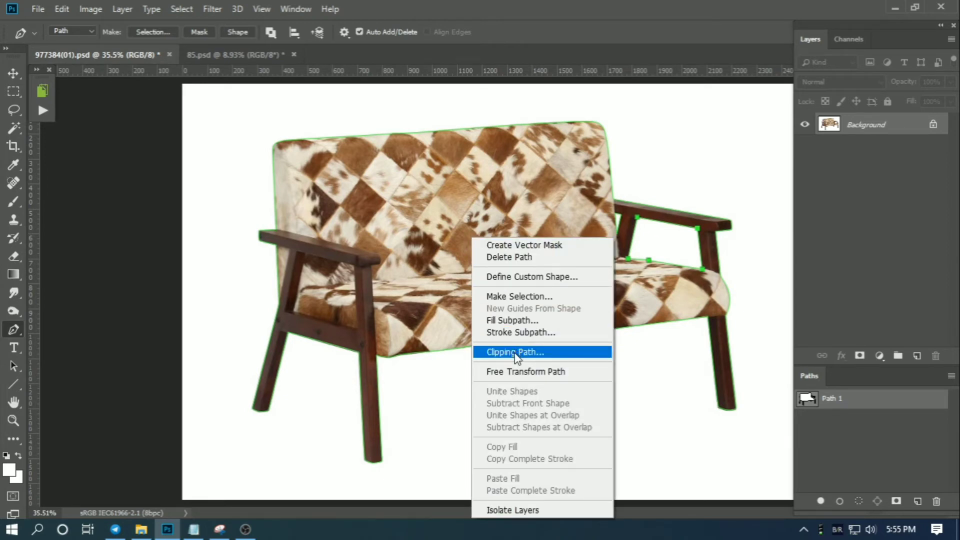
left_click(515, 297)
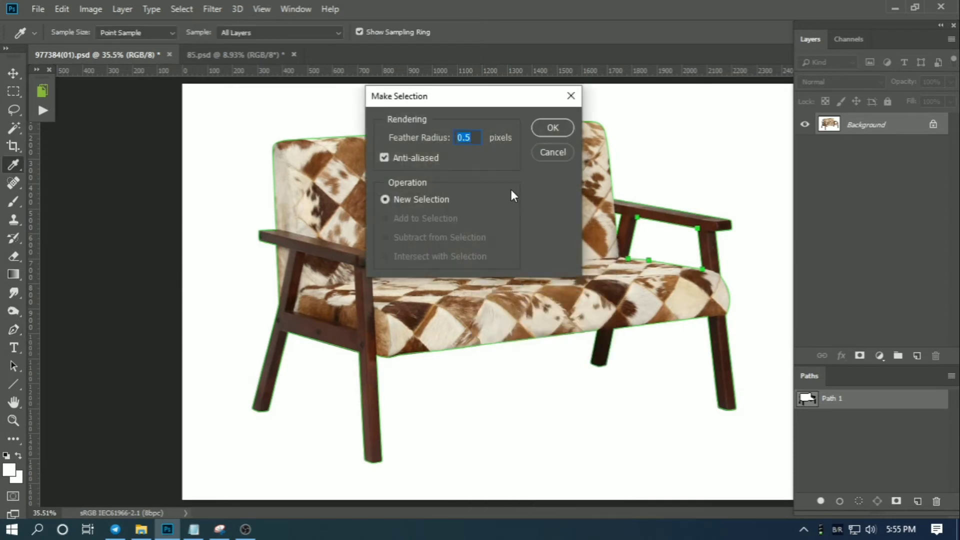
left_click(548, 128)
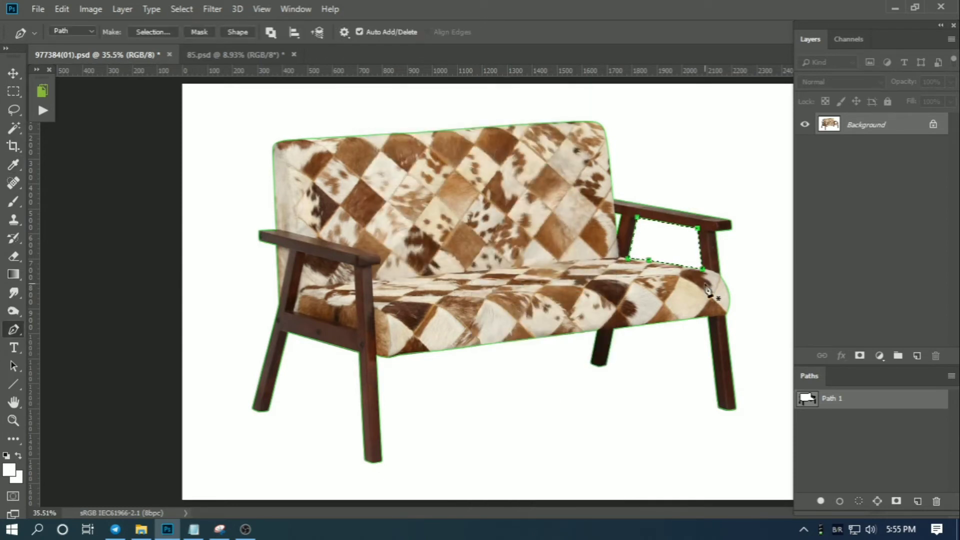
left_click(870, 452)
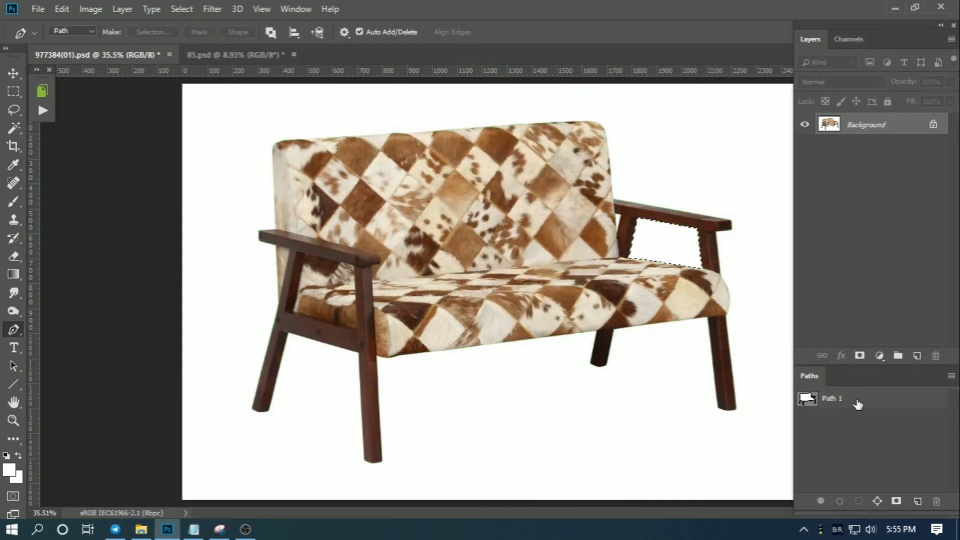
left_click(858, 403)
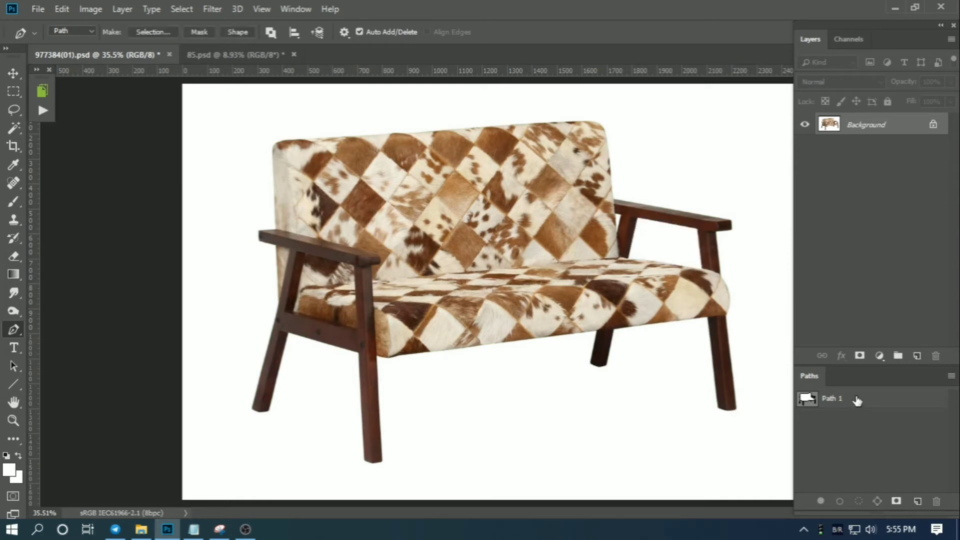
Make a new selection from the whole of Path 1 with a 0.5-pixel feather radius and anti-aliasing, then deselect it
right_click(316, 196)
left_click(374, 254)
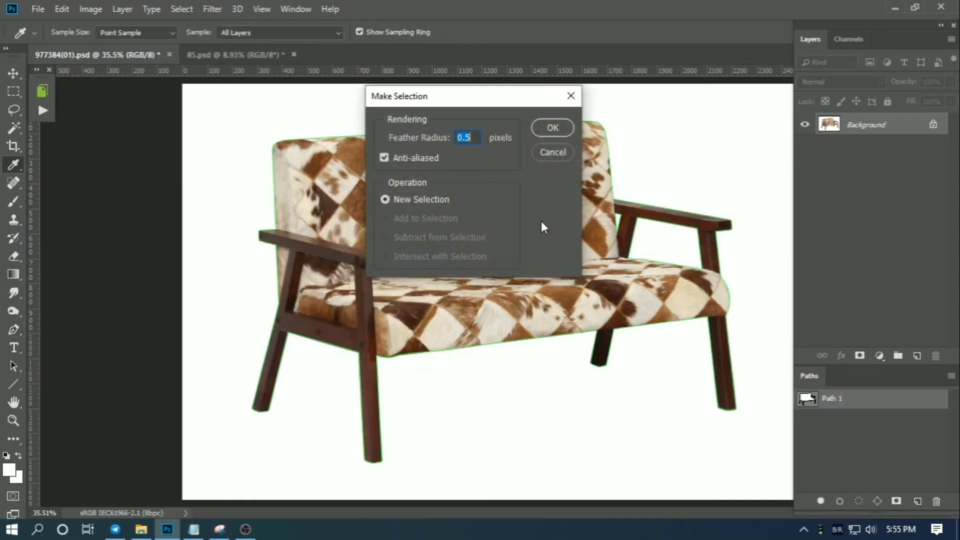
left_click(545, 131)
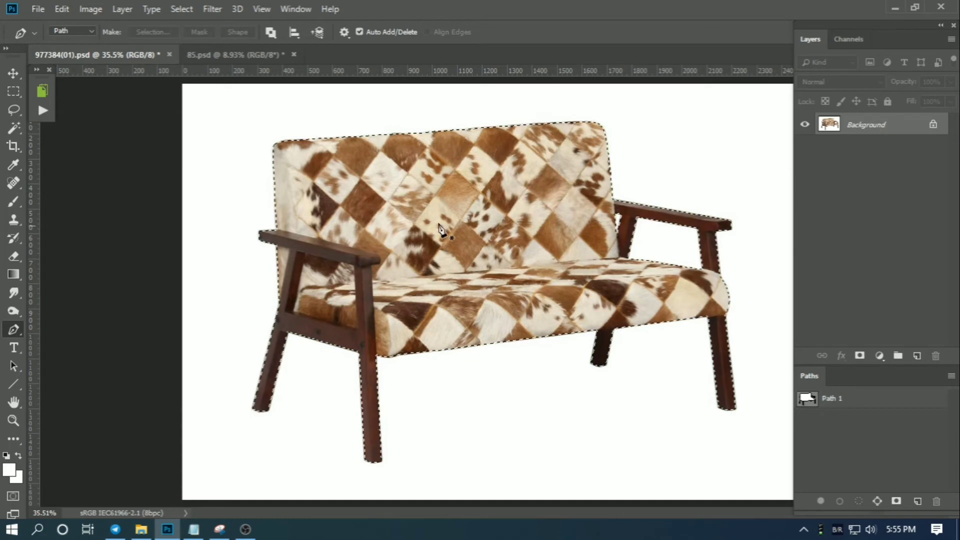
key("ctrl+d")
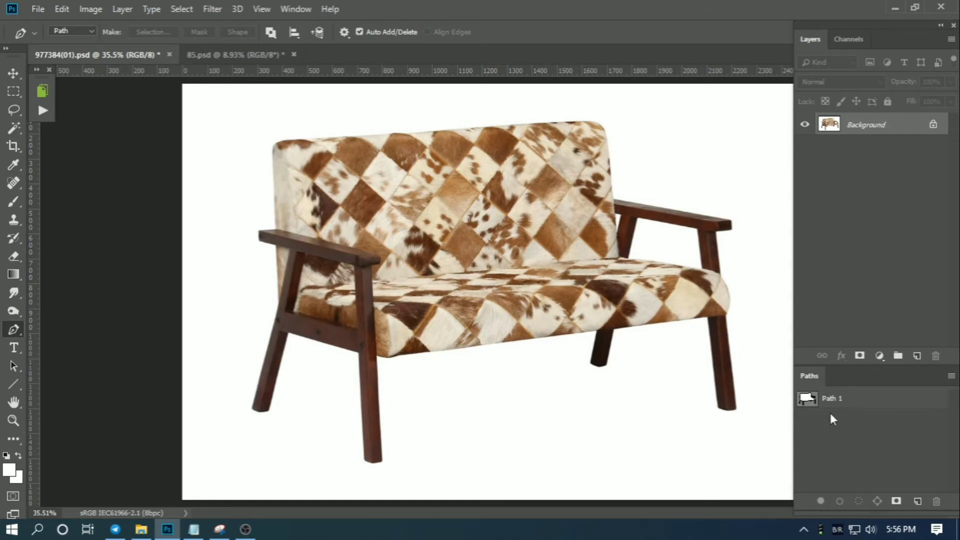
Load Path 1 directly as a selection, look through the path commands, and clear the selection
left_click(809, 399, "ctrl")
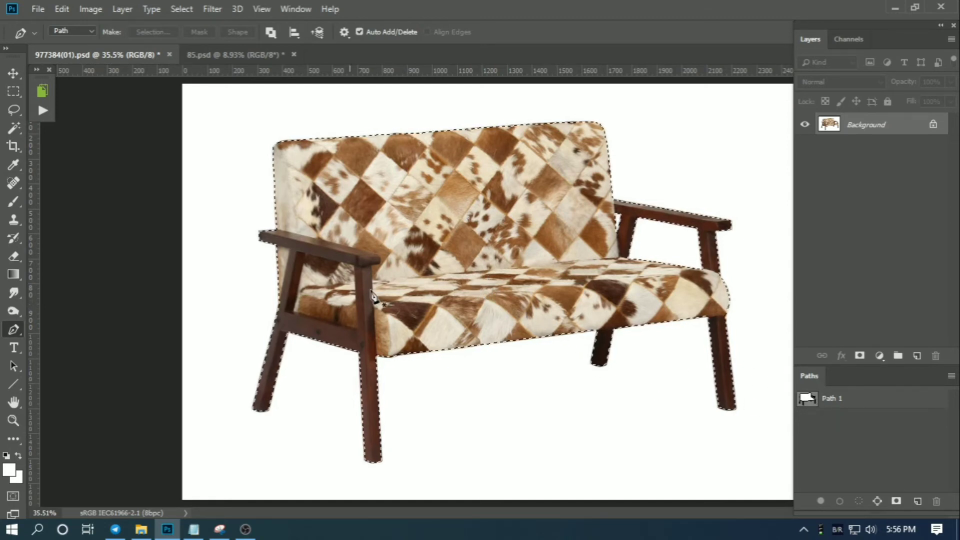
right_click(452, 260)
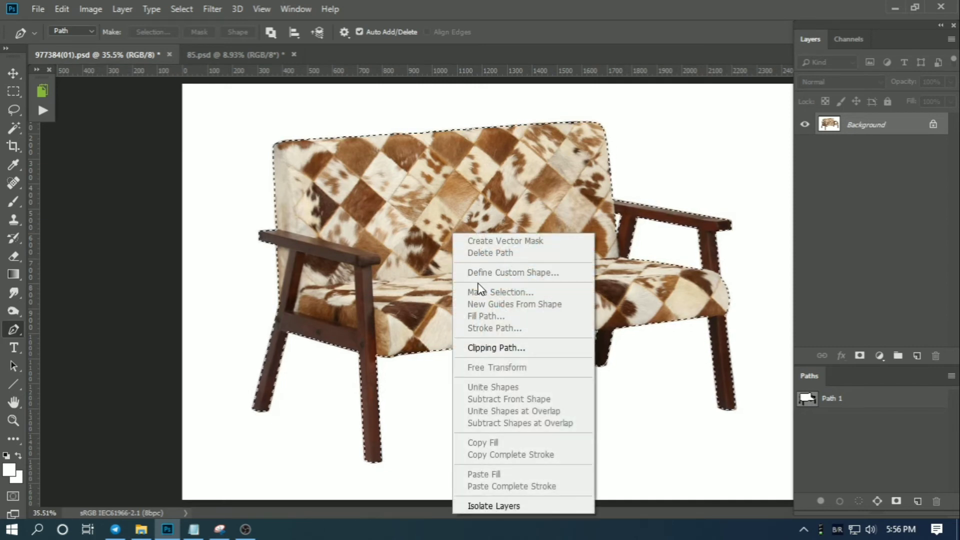
left_click(857, 434)
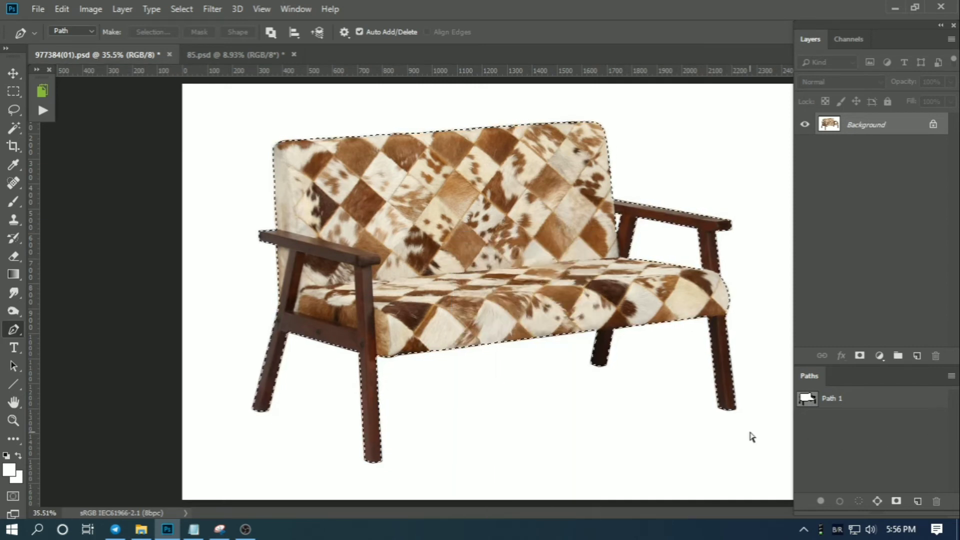
key("ctrl+d")
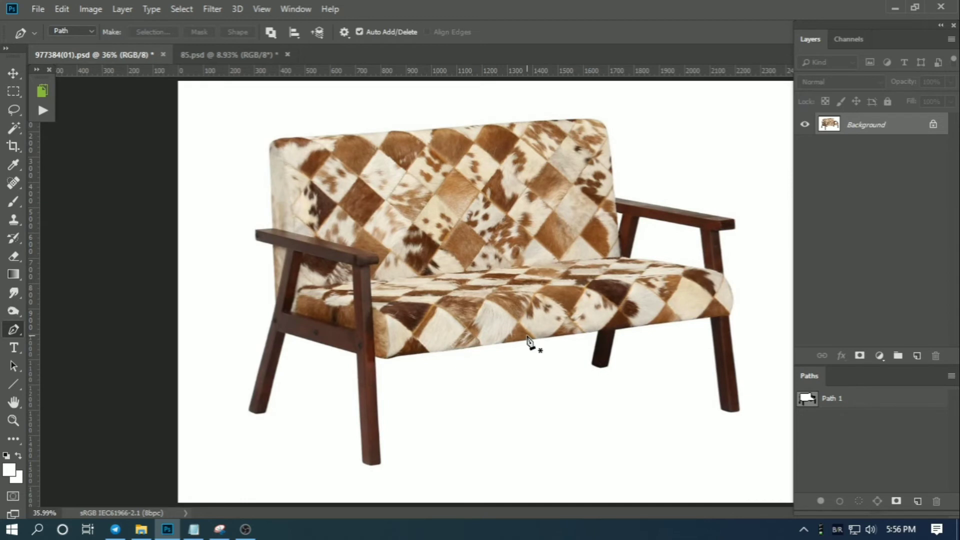
Load Path 1 as a selection, turn on Quick Mask, and examine the cutout edges along the seat front and backrest
left_click(810, 403, "ctrl")
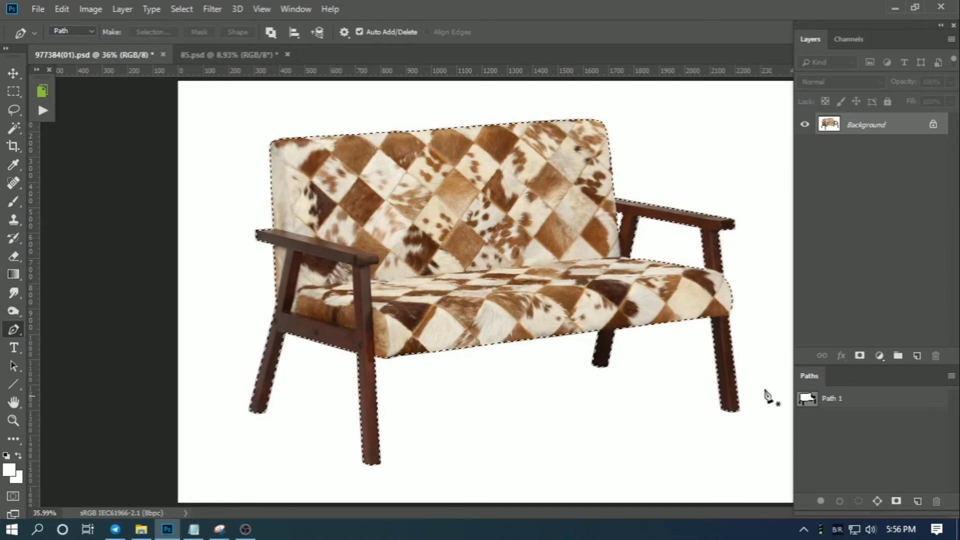
key("q")
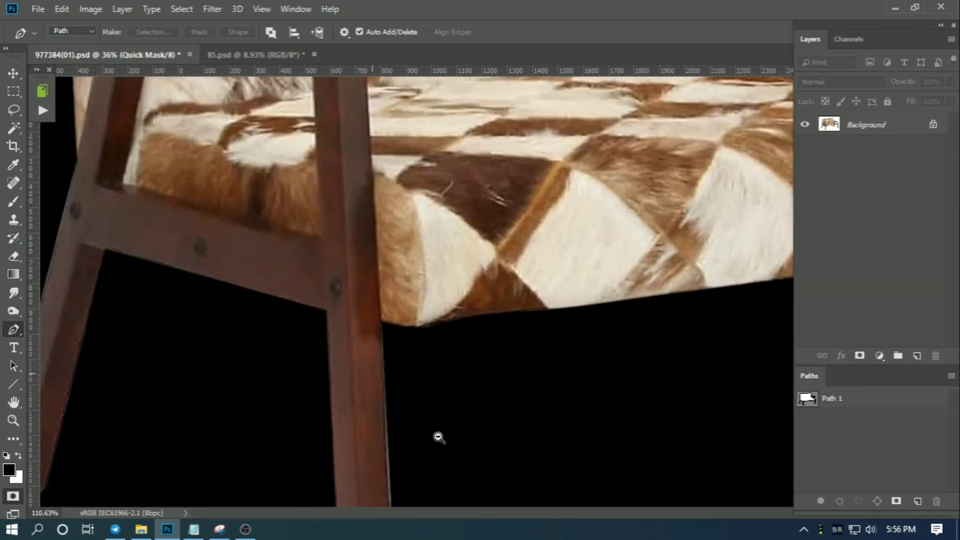
left_click_drag(394, 390, 437, 437)
left_click_drag(411, 346, 329, 417)
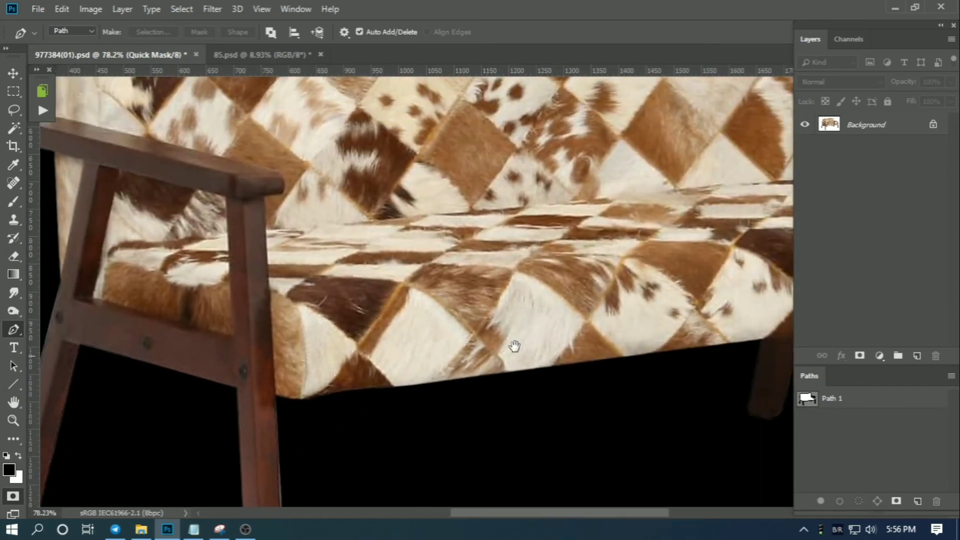
left_click_drag(753, 307, 508, 357)
left_click_drag(612, 343, 525, 367)
left_click_drag(538, 244, 546, 472)
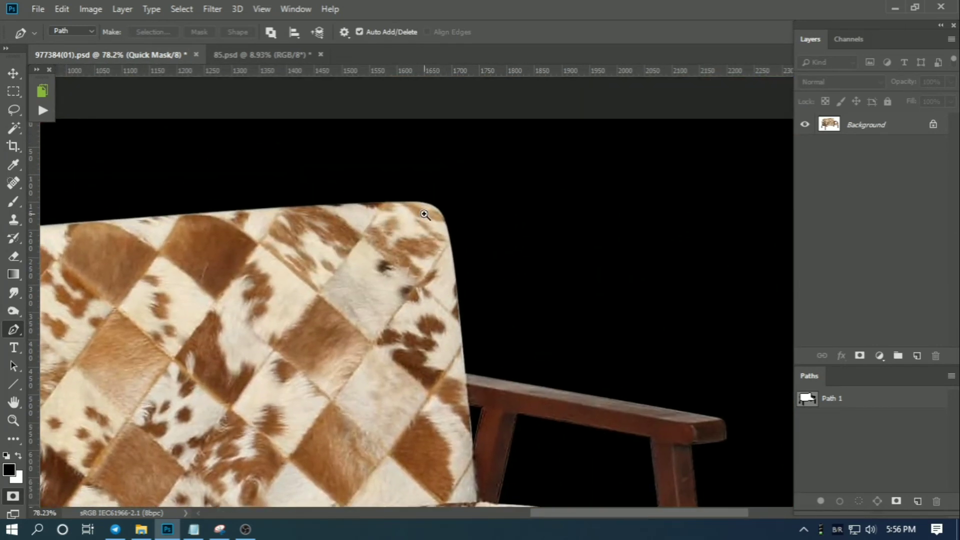
left_click_drag(425, 216, 472, 240)
left_click_drag(609, 452, 428, 204)
left_click_drag(485, 264, 467, 265)
Examine the masked cutout edges around the right armrest, the right legs and the front left leg
left_click_drag(519, 358, 328, 240)
left_click_drag(661, 410, 488, 159)
left_click_drag(573, 259, 552, 85)
left_click_drag(569, 306, 546, 140)
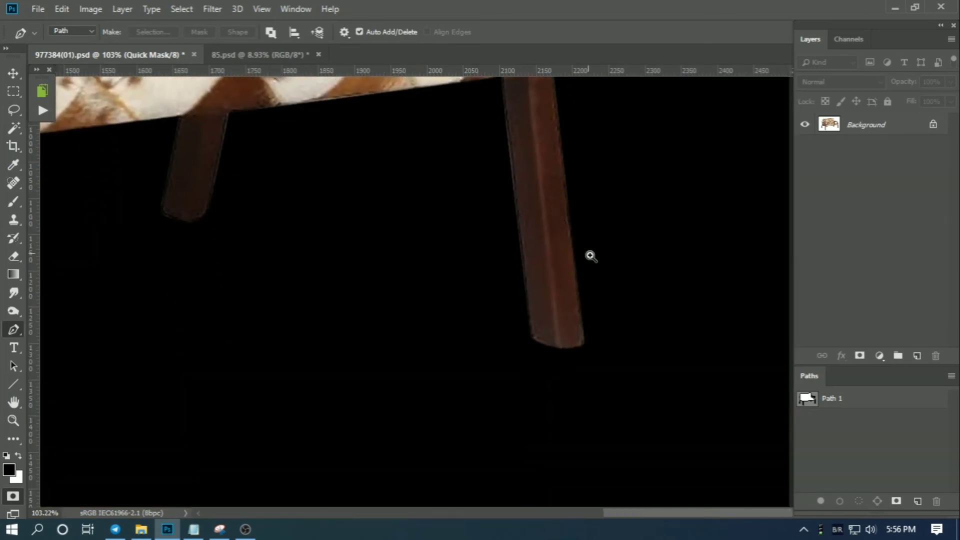
left_click_drag(589, 255, 571, 256)
left_click_drag(504, 297, 707, 283)
left_click_drag(390, 305, 650, 272)
left_click_drag(311, 276, 392, 311)
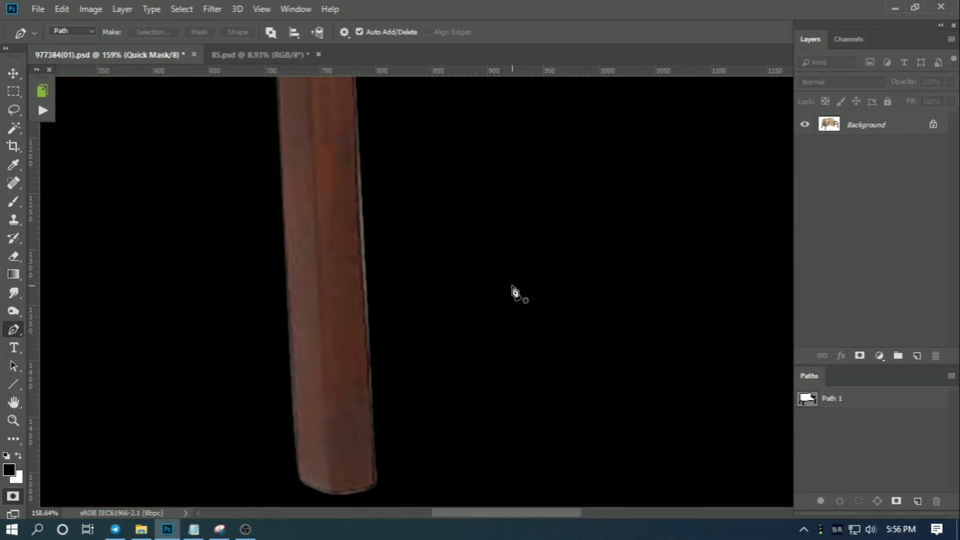
Leave Quick Mask, reactivate Path 1, and adjust the upper and lower anchor points on the front left leg's right edge to fit the wood
key("q")
left_click(858, 398)
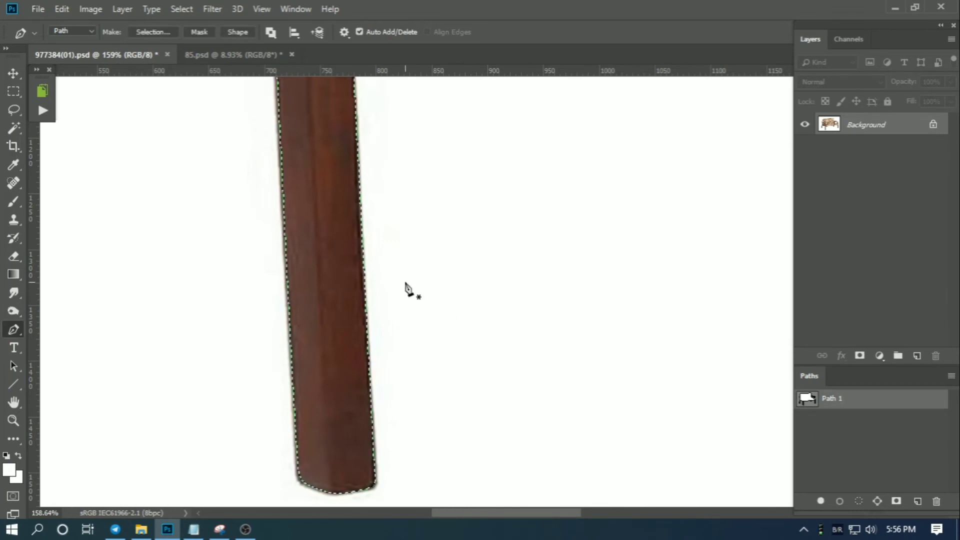
left_click_drag(412, 258, 389, 268)
left_click_drag(392, 283, 419, 307)
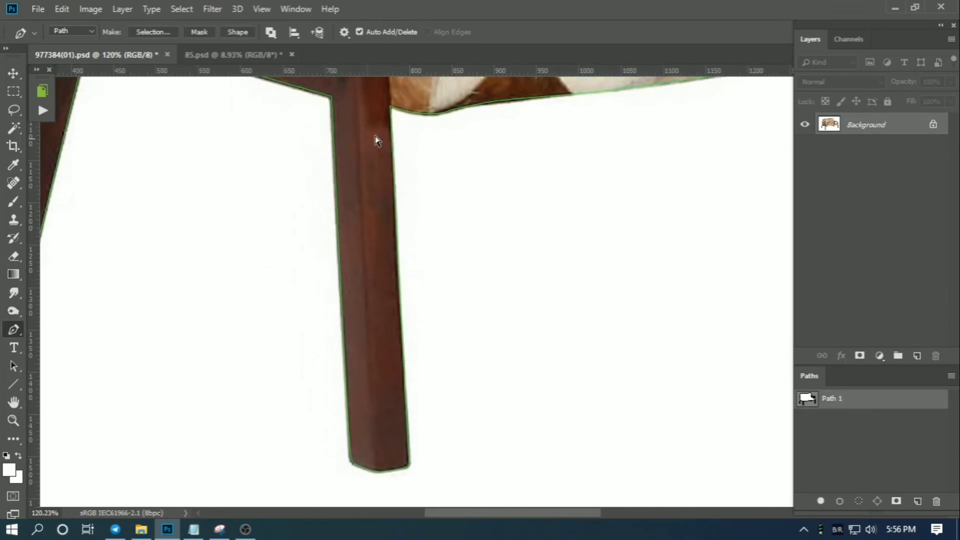
left_click_drag(393, 115, 395, 119)
scroll(412, 280, "down", 5)
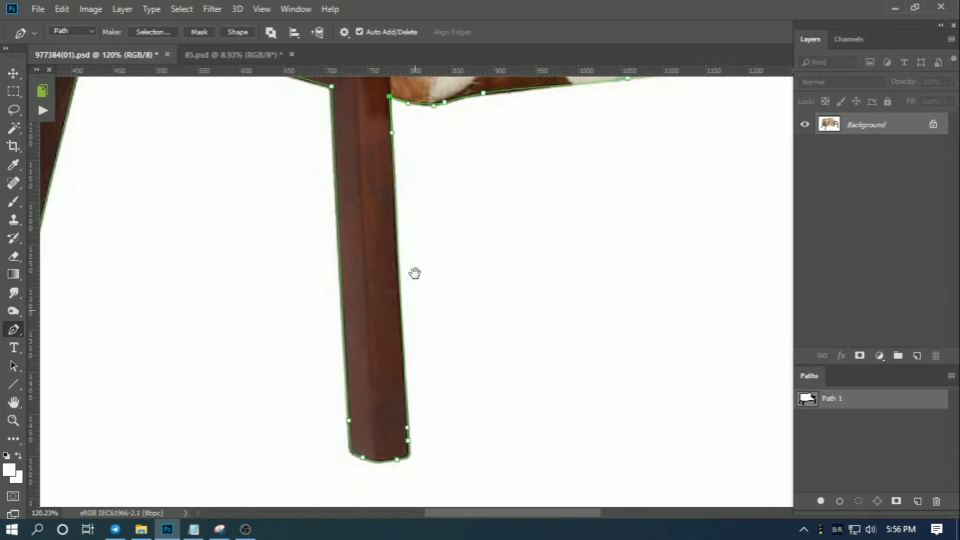
left_click_drag(411, 334, 414, 345)
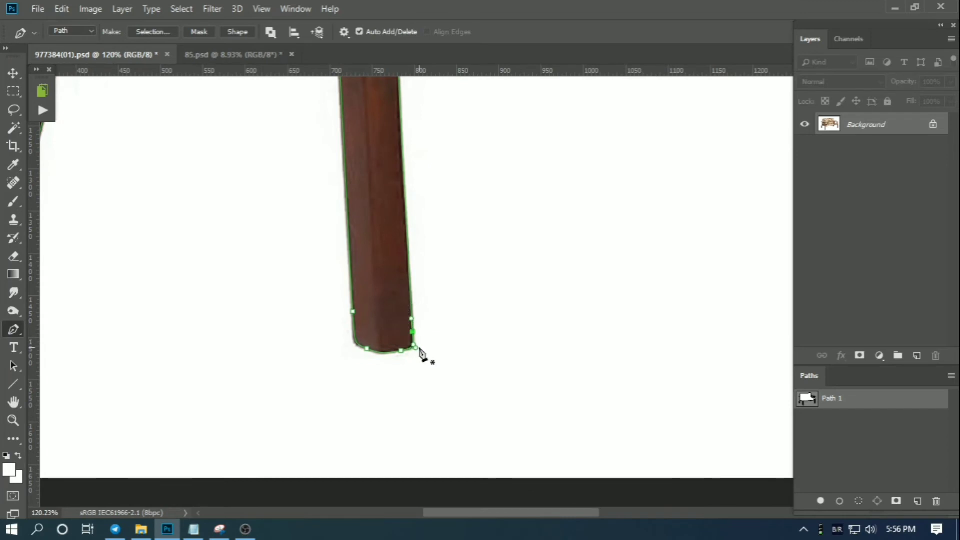
left_click_drag(421, 275, 423, 331)
left_click_drag(469, 396, 423, 340)
Load the adjusted path as a selection and recheck the front left leg's edge in Quick Mask
key("ctrl+Return")
key("q")
left_click_drag(424, 435, 424, 271)
left_click_drag(408, 178, 432, 214)
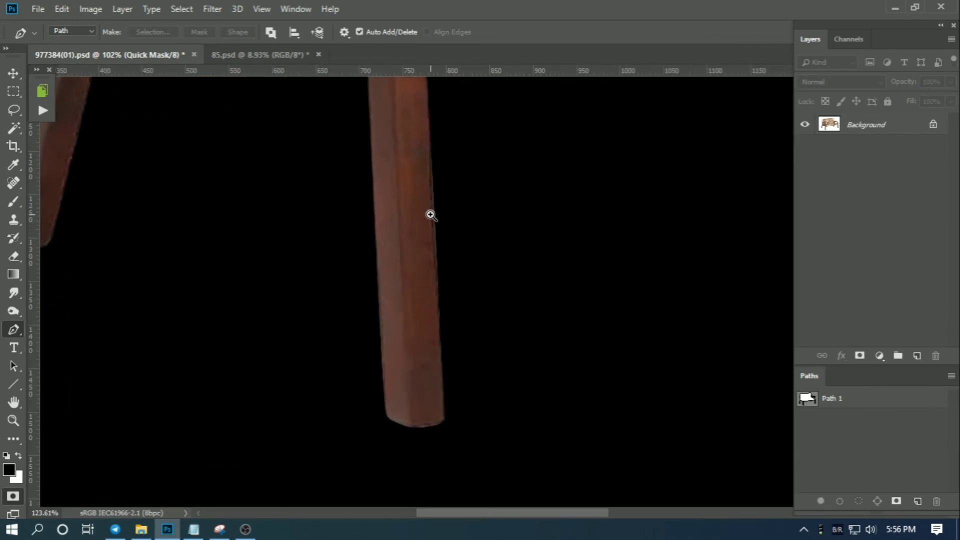
Leave Quick Mask, reactivate Path 1, and add an anchor point midway along the front left leg's right edge to fit the wood
key("q")
left_click_drag(477, 239, 484, 285)
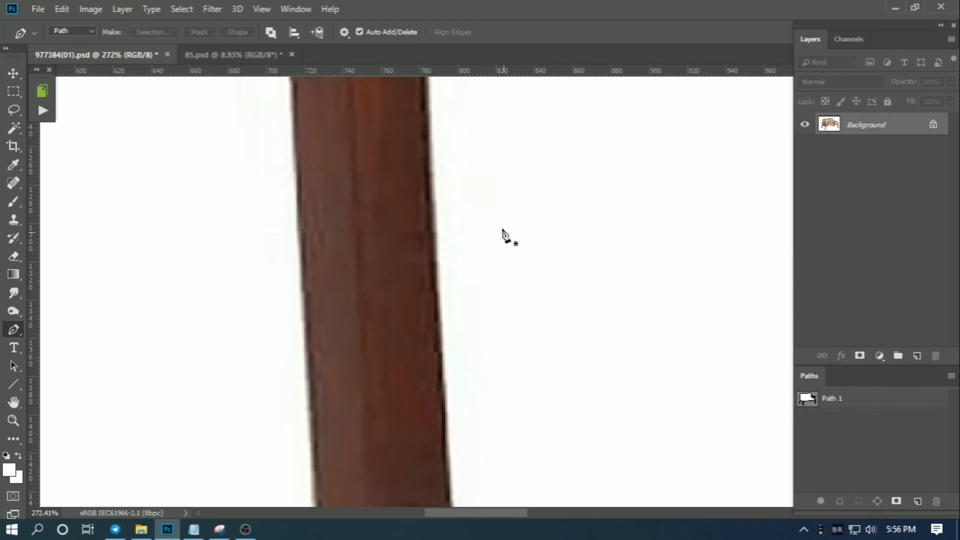
scroll(502, 233, "down", 3)
left_click(810, 398)
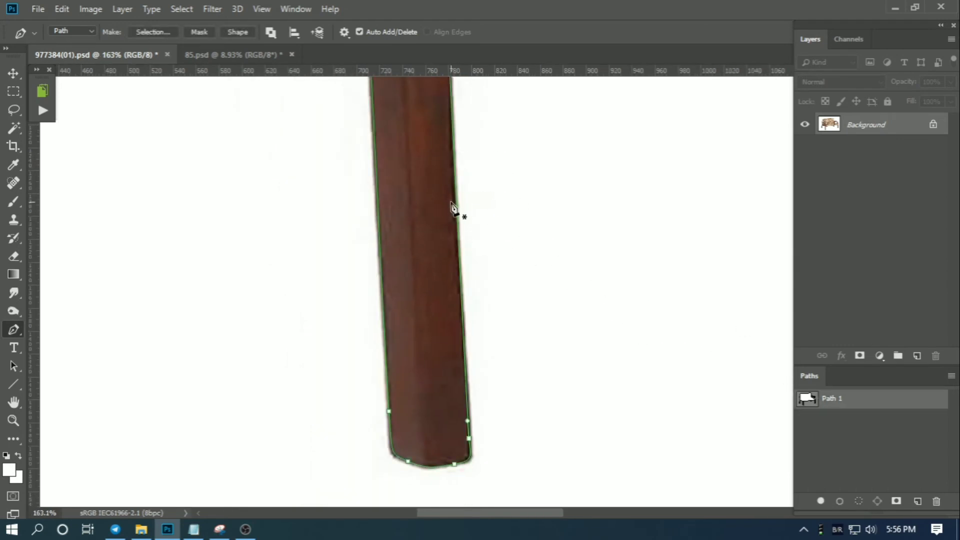
left_click(455, 190)
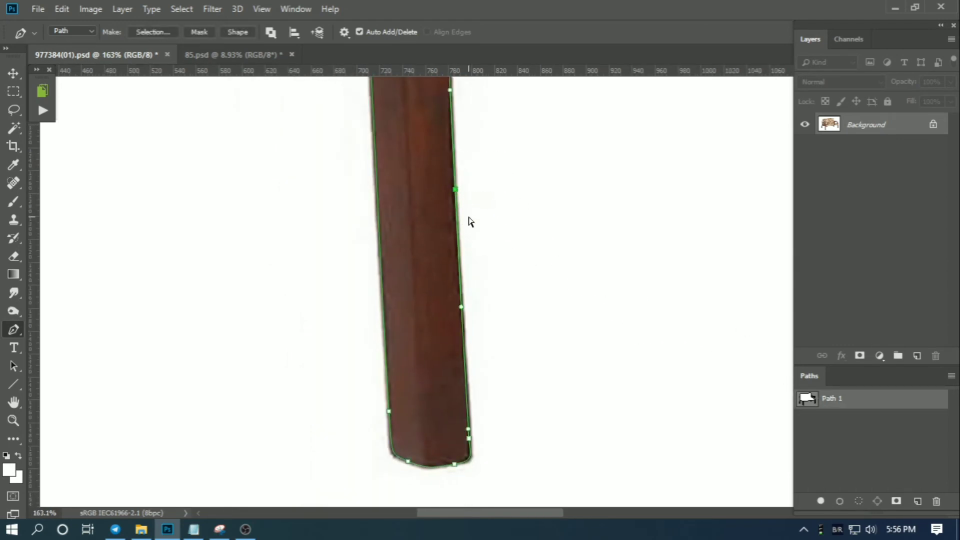
Load the refined path as a selection, check the front left leg, armrest and backrest edges in Quick Mask, then leave the mask
key("ctrl+Return")
key("q")
left_click_drag(470, 217, 461, 205, "ctrl")
left_click_drag(460, 105, 462, 273)
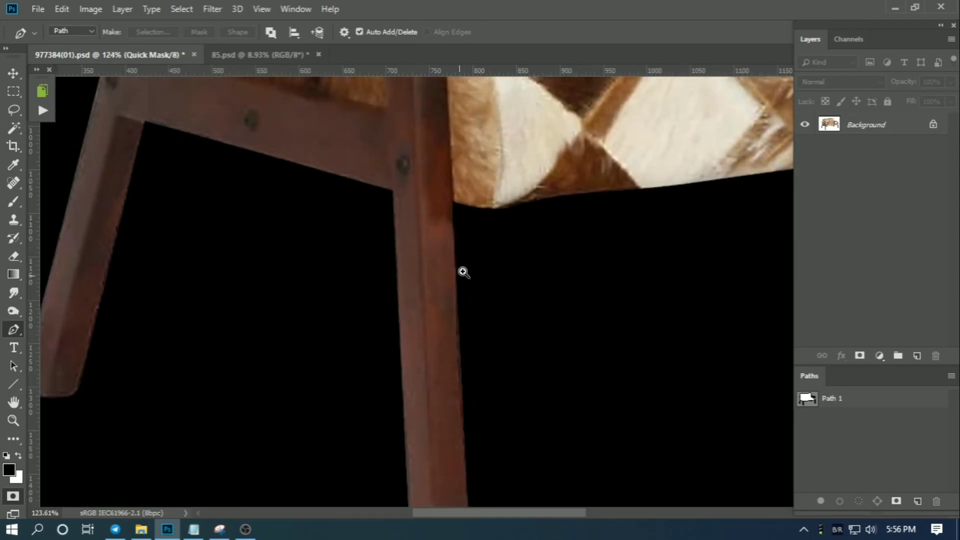
scroll(462, 271, "down", 5)
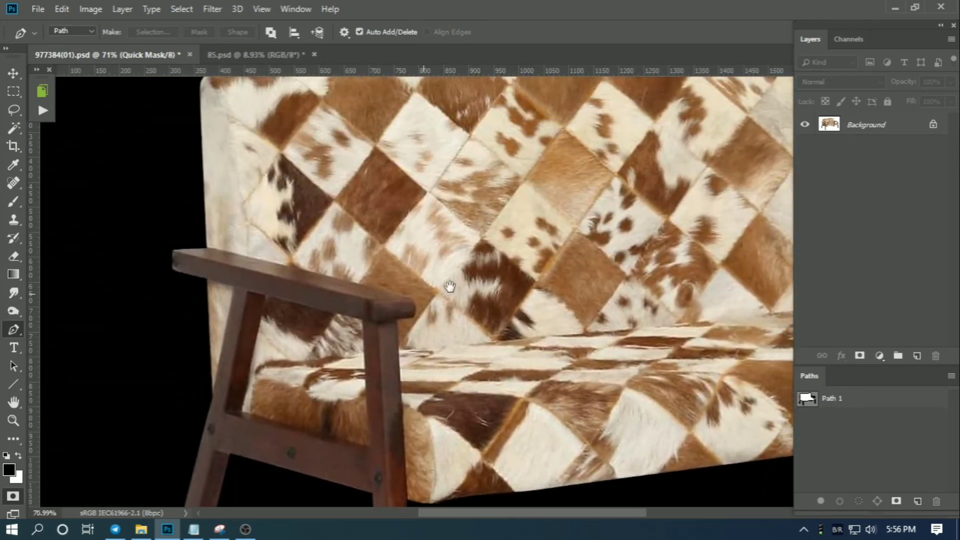
left_click_drag(515, 186, 435, 329)
key("q")
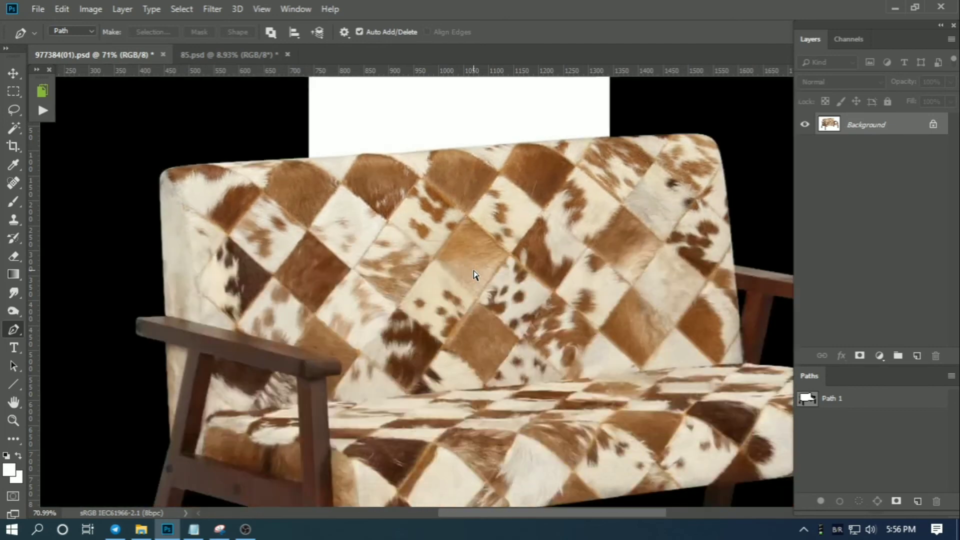
scroll(474, 275, "down", 5)
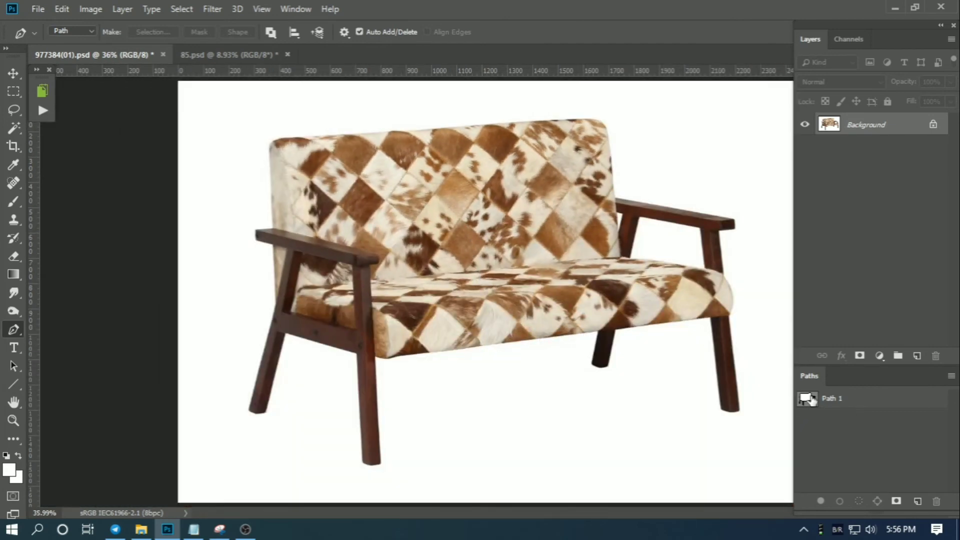
Start saving the sofa document under Save As, with the Done folder on the Desktop as the destination
key("ctrl+shift+s")
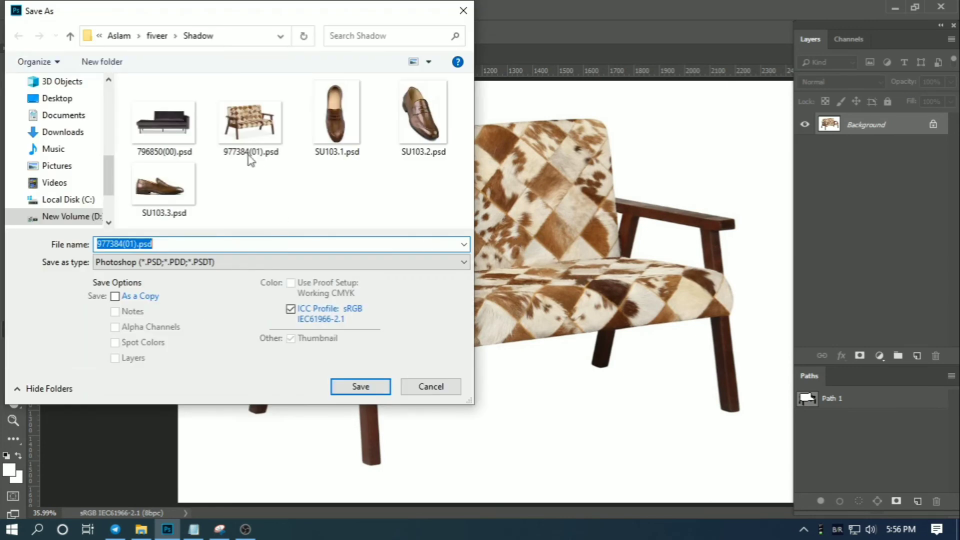
scroll(75, 133, "up", 10)
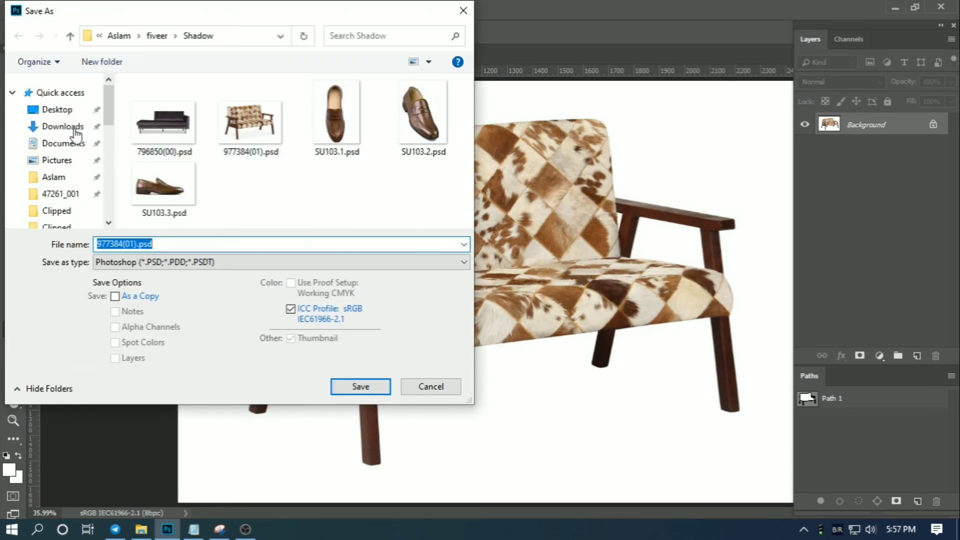
left_click(56, 109)
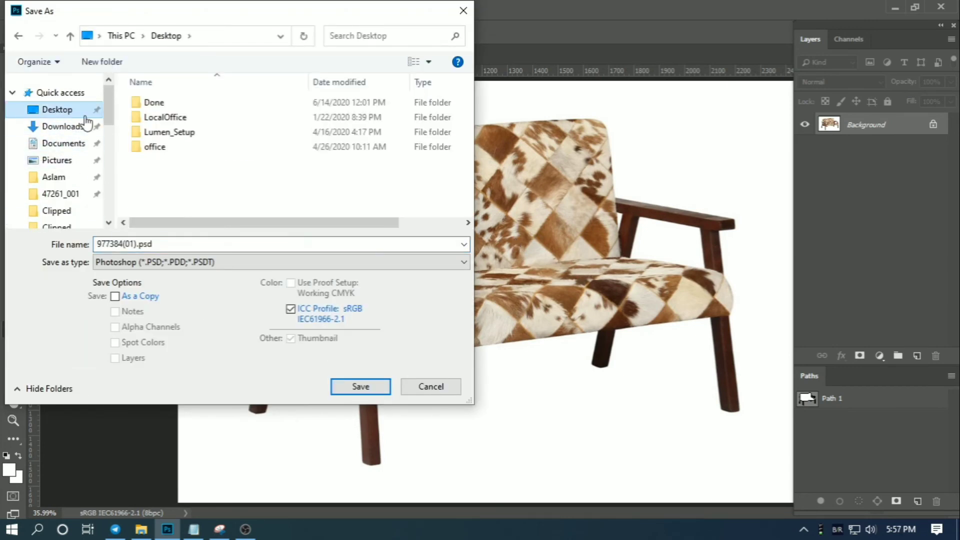
Save the sofa image in JPEG format as 977384(01).jpg, accept the JPEG options, and close the document
left_click(231, 265)
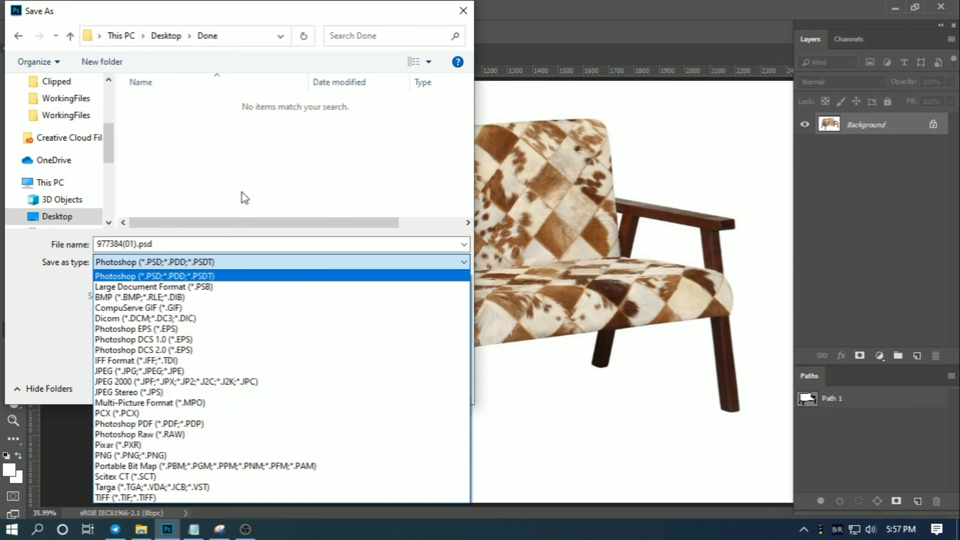
left_click(184, 372)
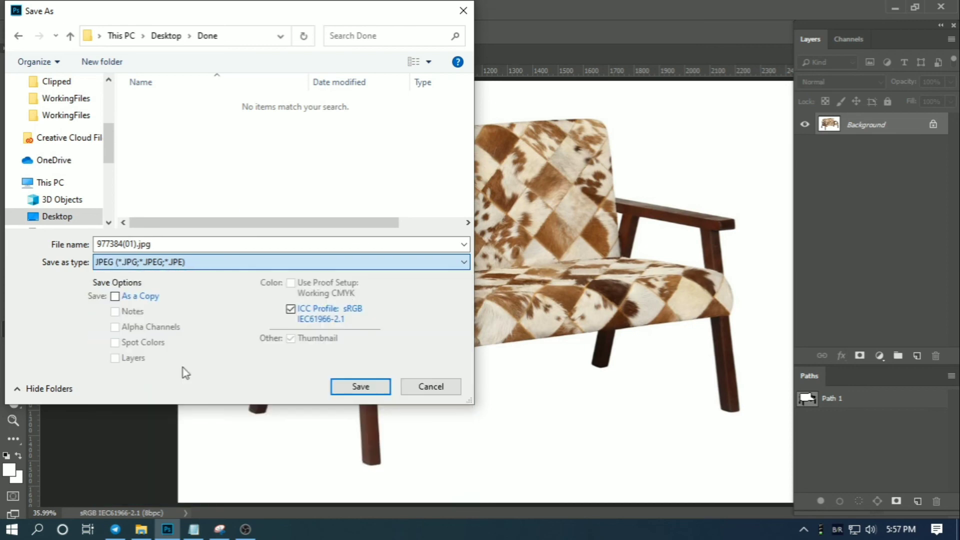
left_click(361, 390)
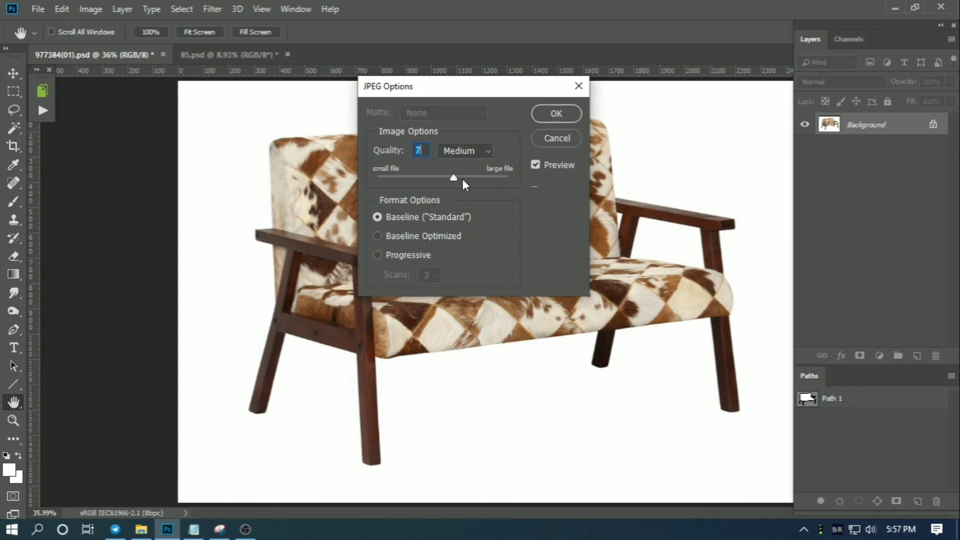
left_click(557, 114)
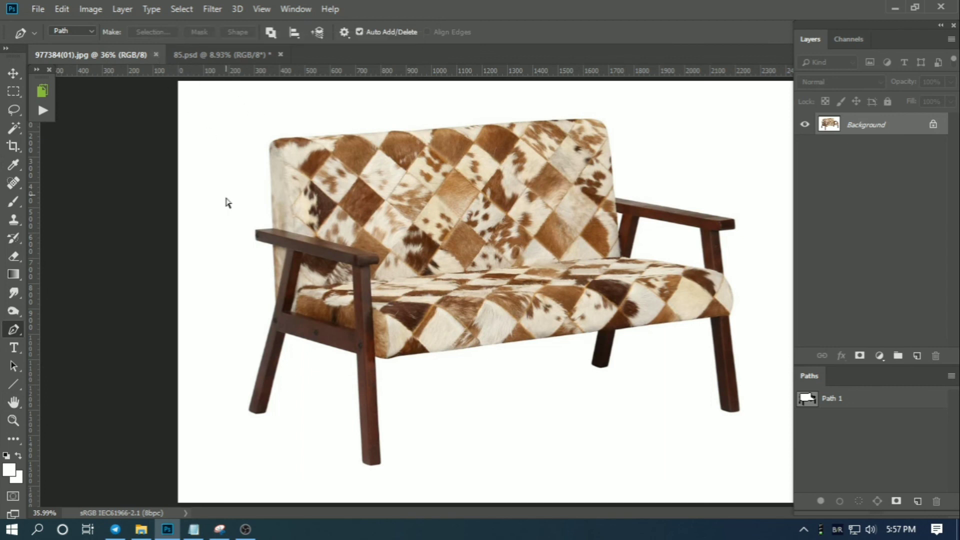
key("ctrl+w")
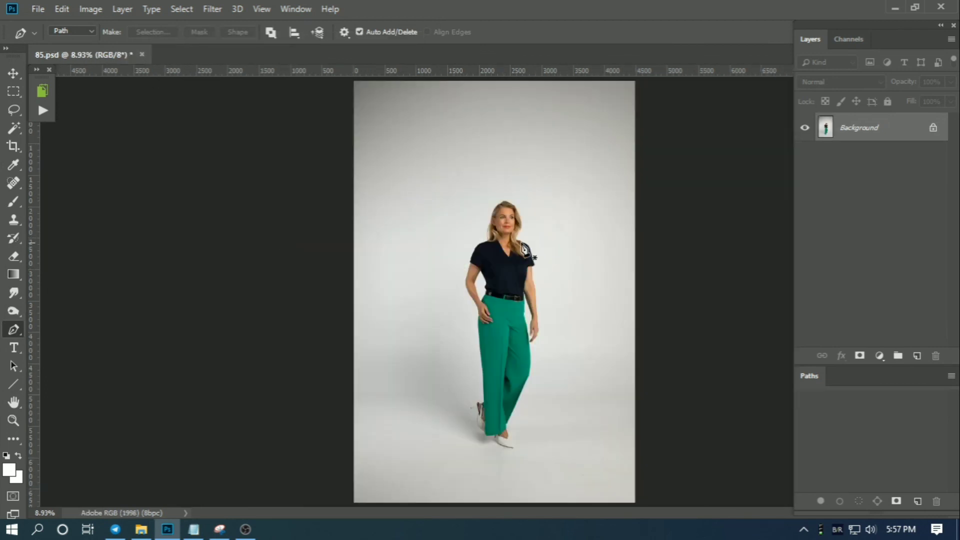